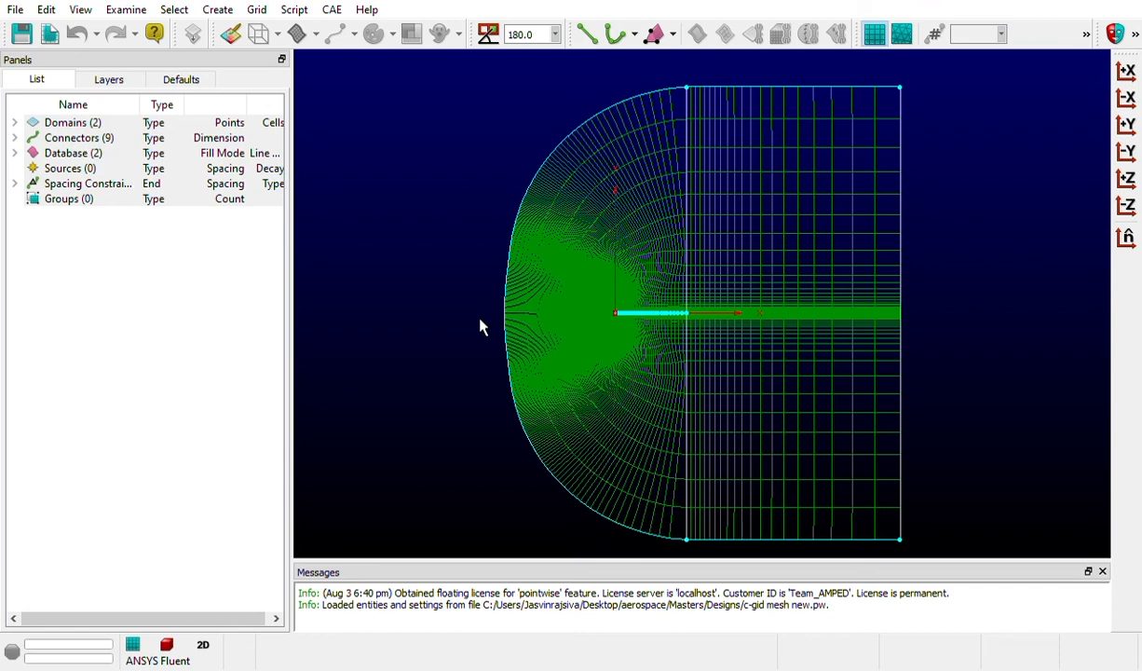
Examine the C-grid mesh, from the overall domain to the refined cells around the airfoil
{"action": "left_click", "coordinate": [605, 337]}
{"action": "scroll", "coordinate": [633, 317], "scroll_direction": "up", "scroll_amount": 5}
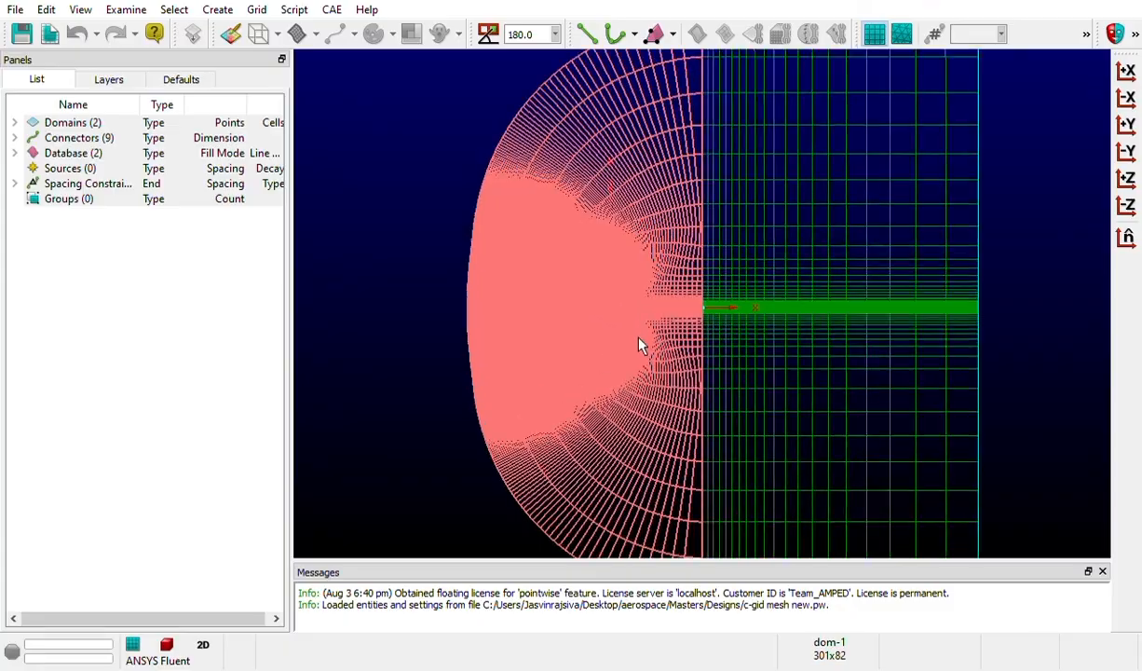
{"action": "scroll", "coordinate": [624, 312], "scroll_direction": "up", "scroll_amount": 9}
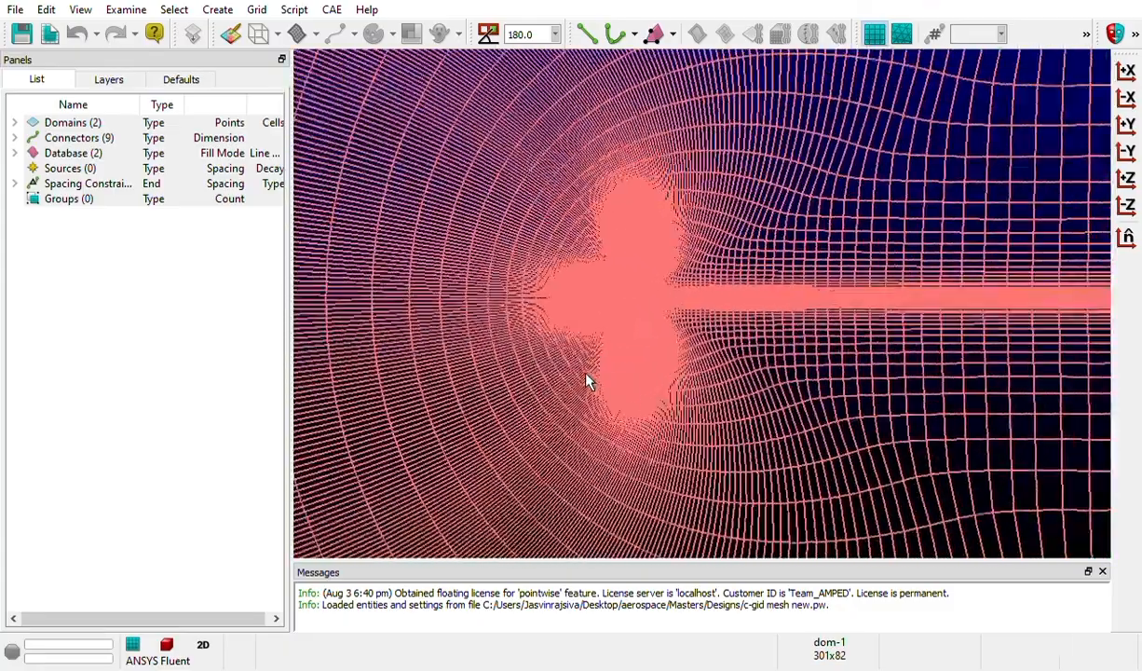
{"action": "scroll", "coordinate": [558, 312], "scroll_direction": "up", "scroll_amount": 8}
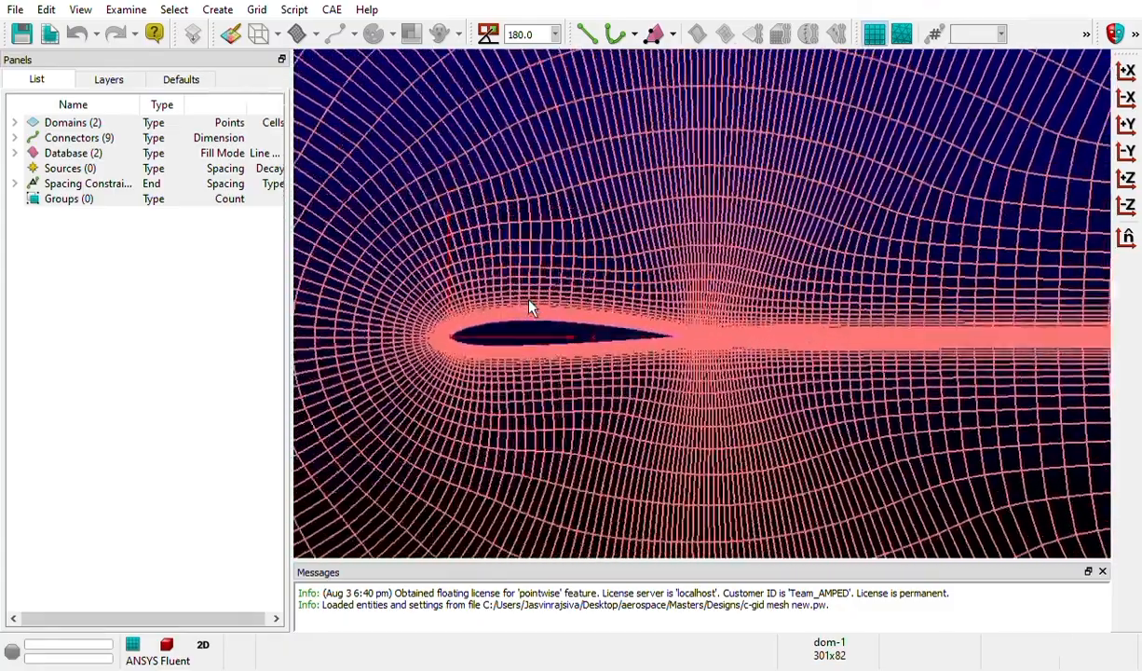
{"action": "scroll", "coordinate": [494, 377], "scroll_direction": "up", "scroll_amount": 3}
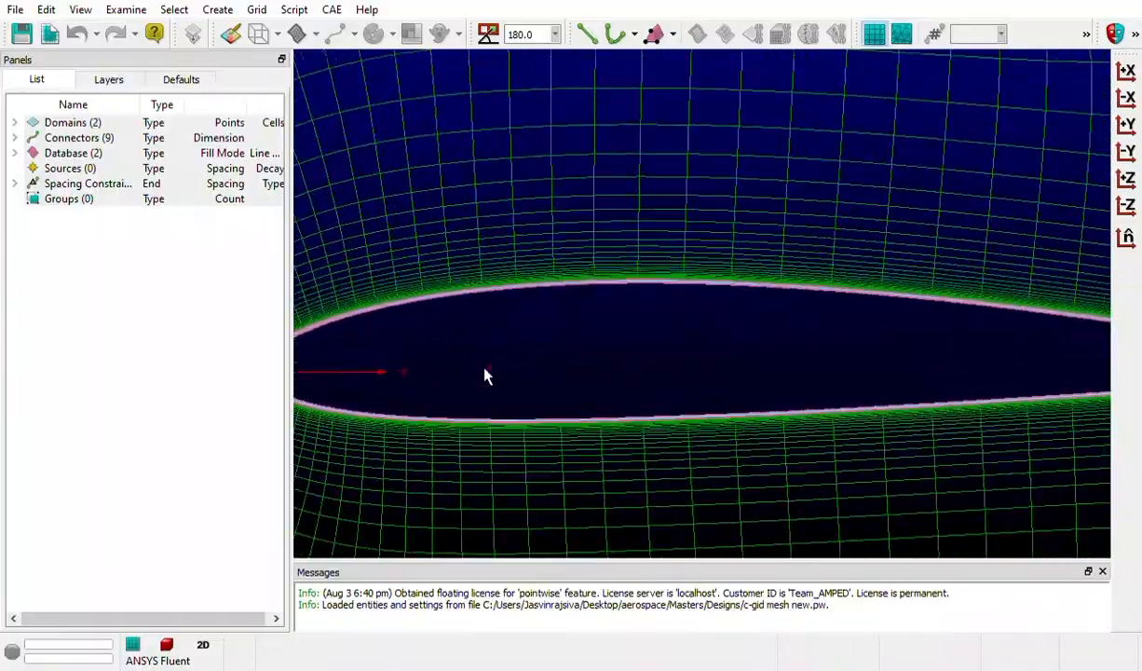
{"action": "scroll", "coordinate": [759, 347], "scroll_direction": "down", "scroll_amount": 2}
{"action": "scroll", "coordinate": [759, 350], "scroll_direction": "down", "scroll_amount": 8}
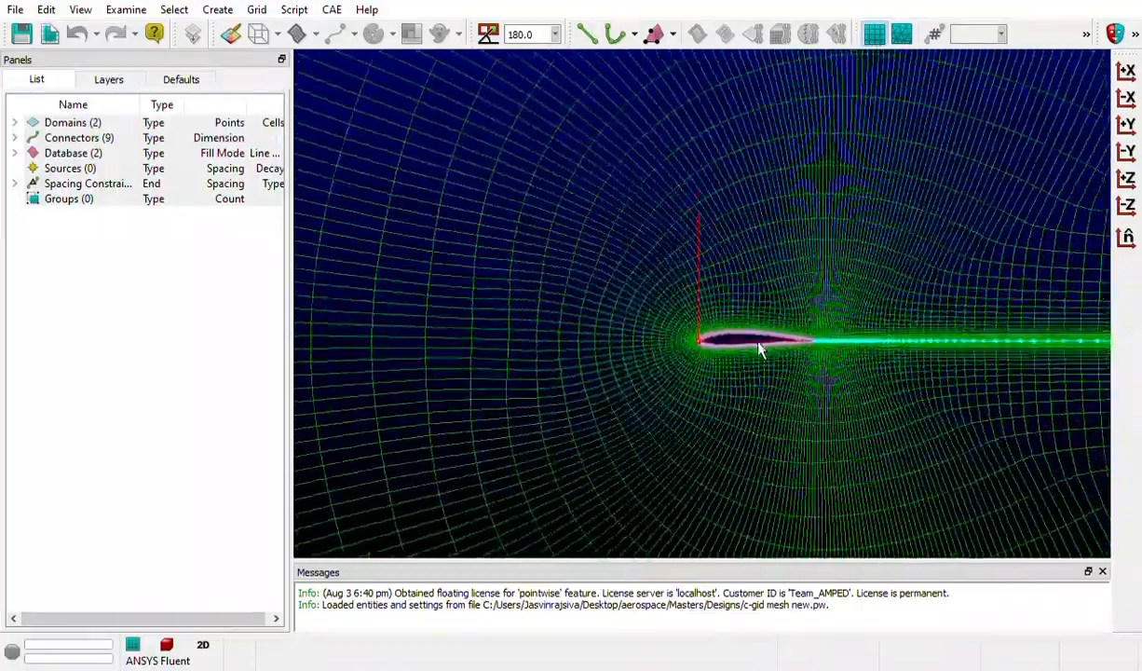
{"action": "scroll", "coordinate": [756, 342], "scroll_direction": "down", "scroll_amount": 5}
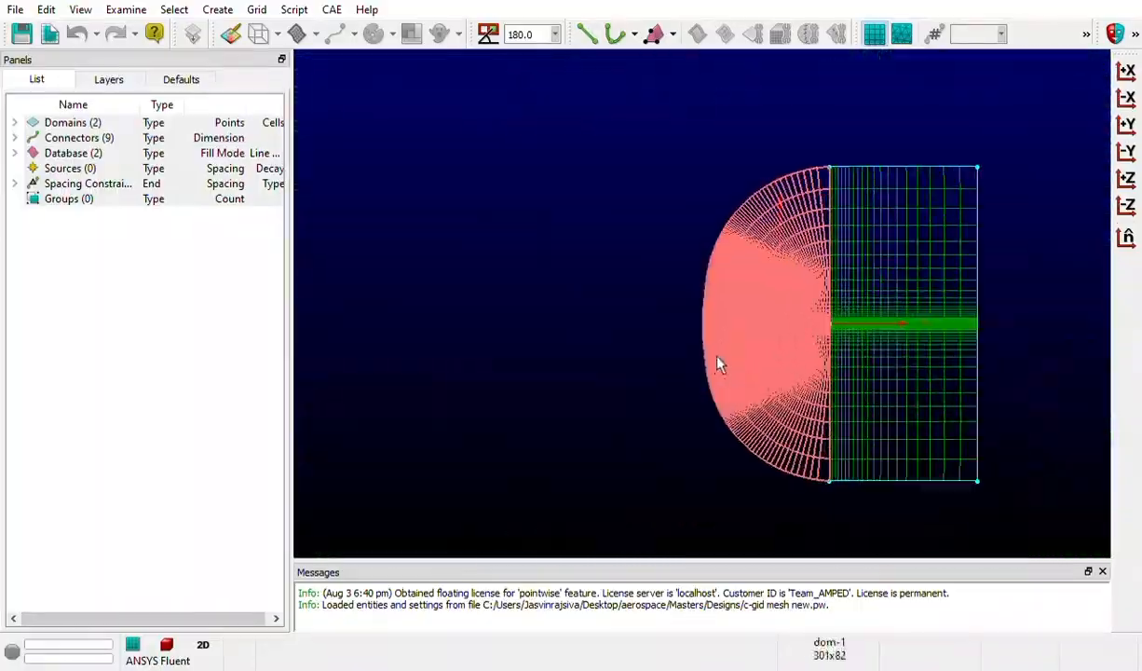
{"action": "scroll", "coordinate": [1024, 299], "scroll_direction": "up", "scroll_amount": 2}
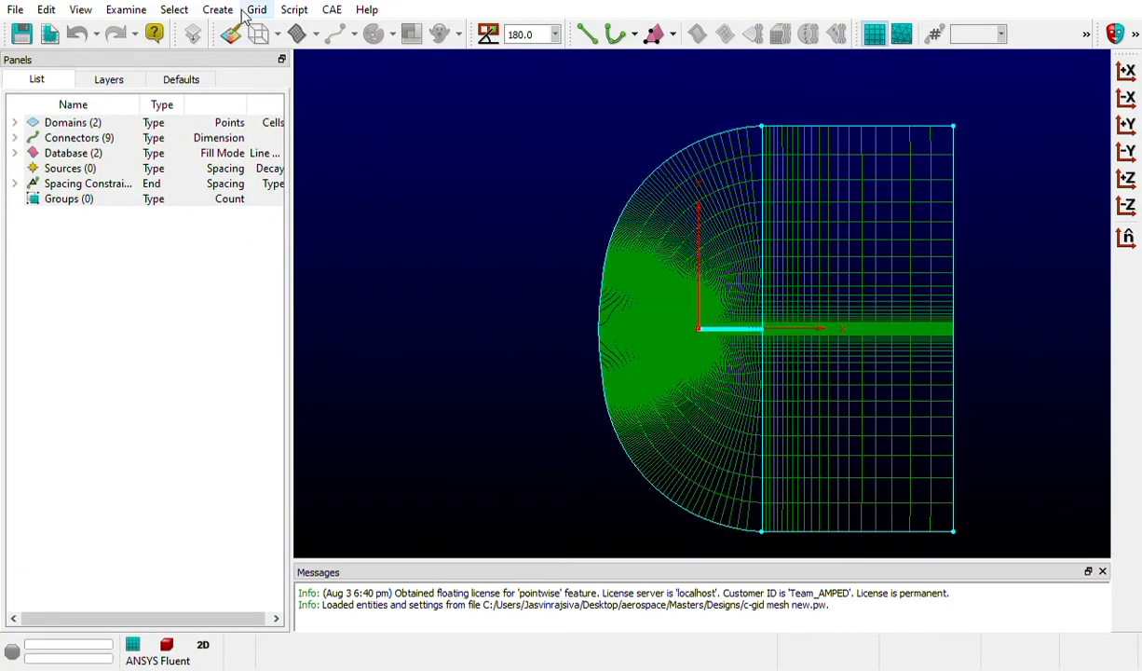
Choose ANSYS Fluent as the CAE solver for the mesh
{"action": "left_click", "coordinate": [342, 38]}
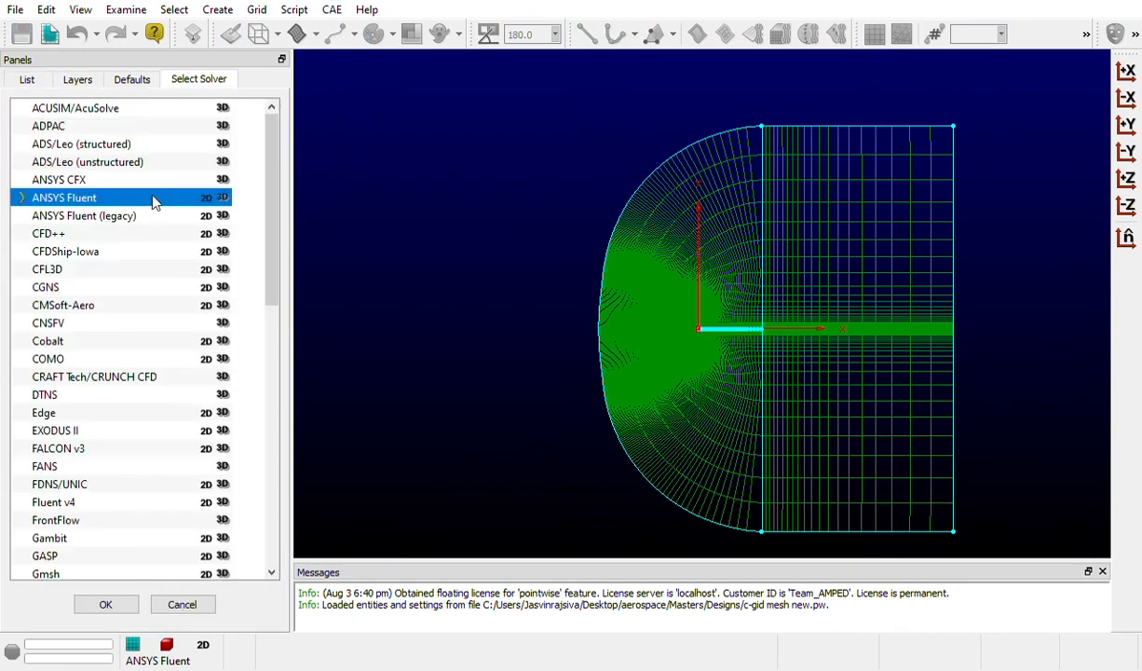
{"action": "scroll", "coordinate": [186, 251], "scroll_direction": "down", "scroll_amount": 6}
{"action": "scroll", "coordinate": [185, 253], "scroll_direction": "up", "scroll_amount": 6}
{"action": "scroll", "coordinate": [183, 186], "scroll_direction": "down", "scroll_amount": 1}
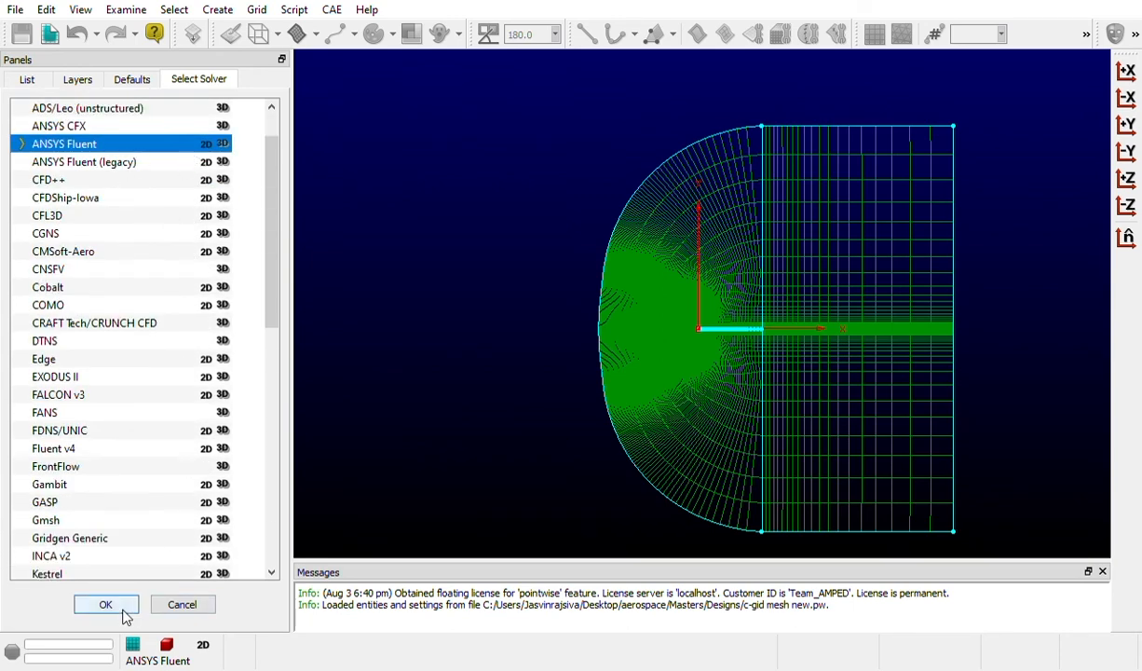
{"action": "left_click", "coordinate": [81, 163]}
{"action": "left_click", "coordinate": [80, 146]}
{"action": "left_click", "coordinate": [105, 605]}
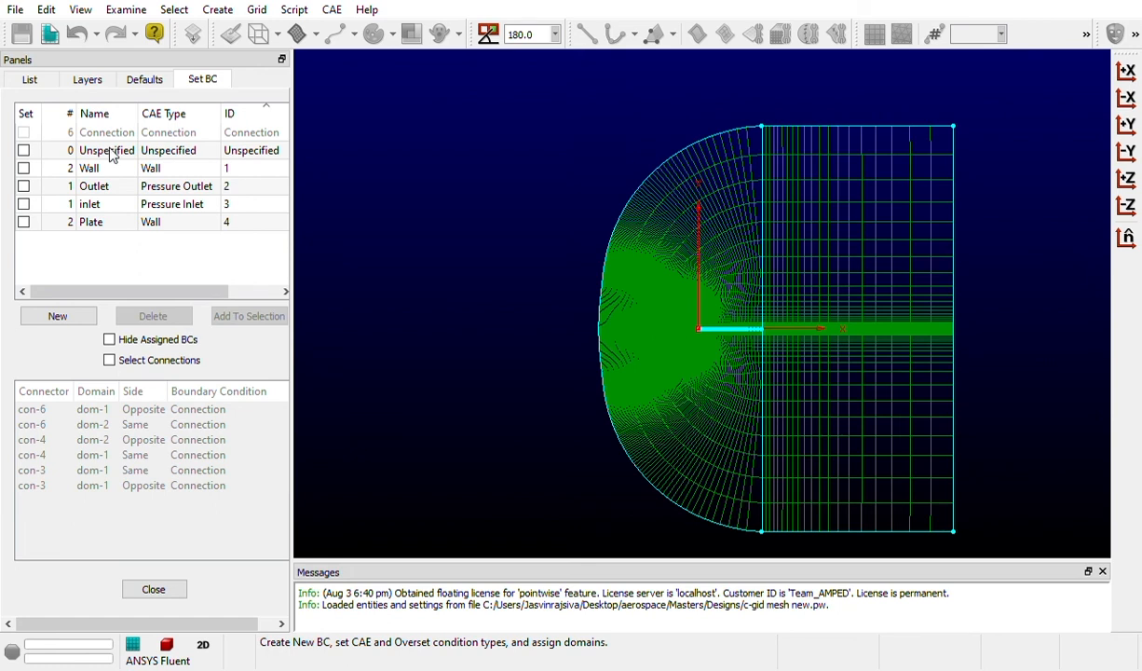
Review the boundaries assigned to the Wall, Outlet, inlet and Plate boundary conditions
{"action": "left_click", "coordinate": [109, 172]}
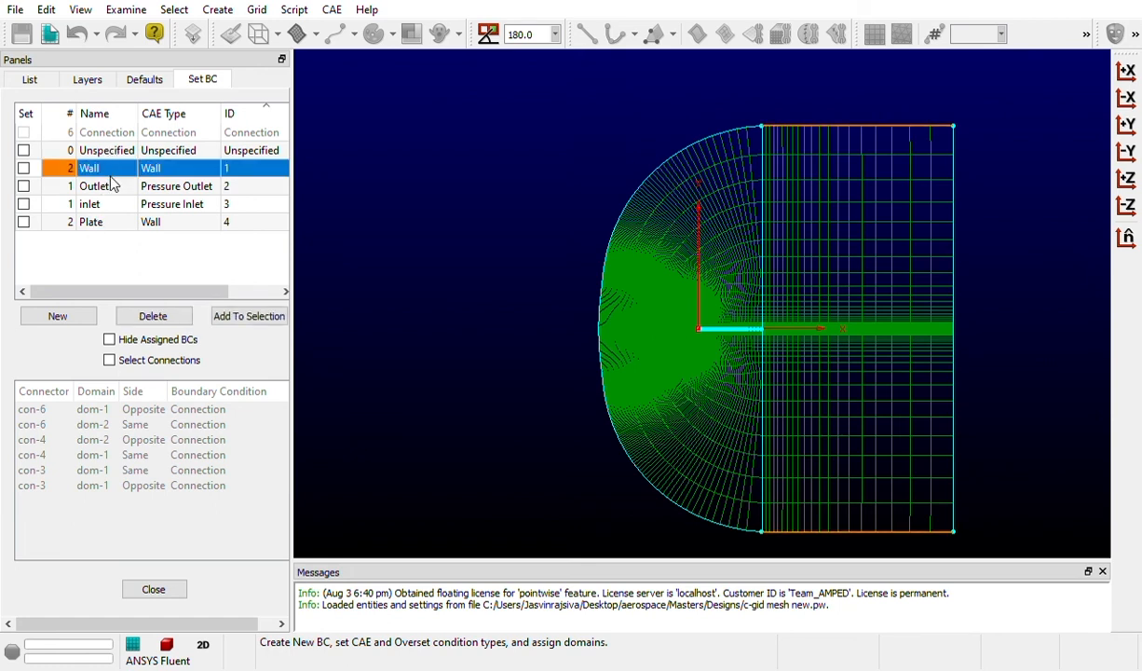
{"action": "left_click", "coordinate": [114, 191]}
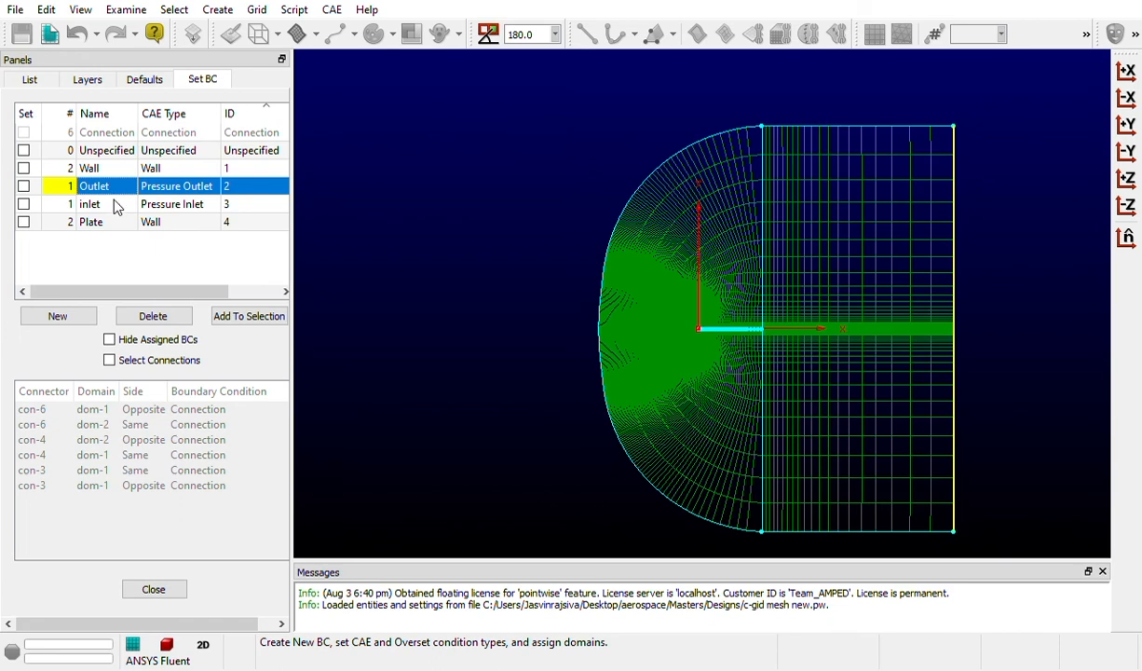
{"action": "left_click", "coordinate": [114, 205]}
{"action": "left_click", "coordinate": [110, 219]}
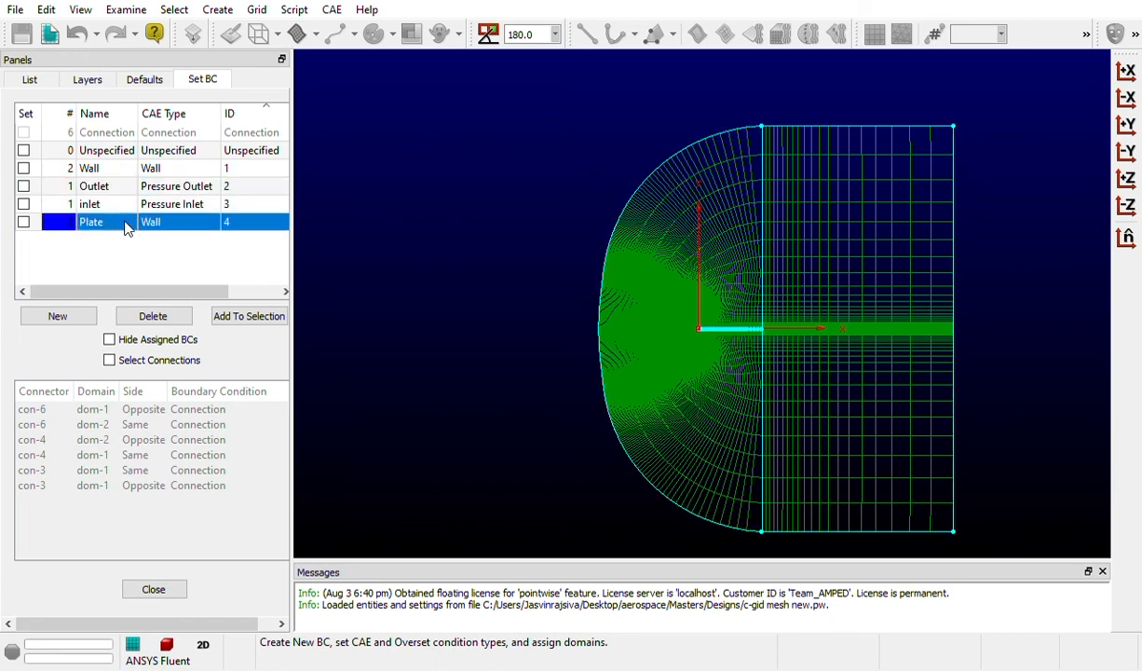
{"action": "left_click", "coordinate": [119, 171]}
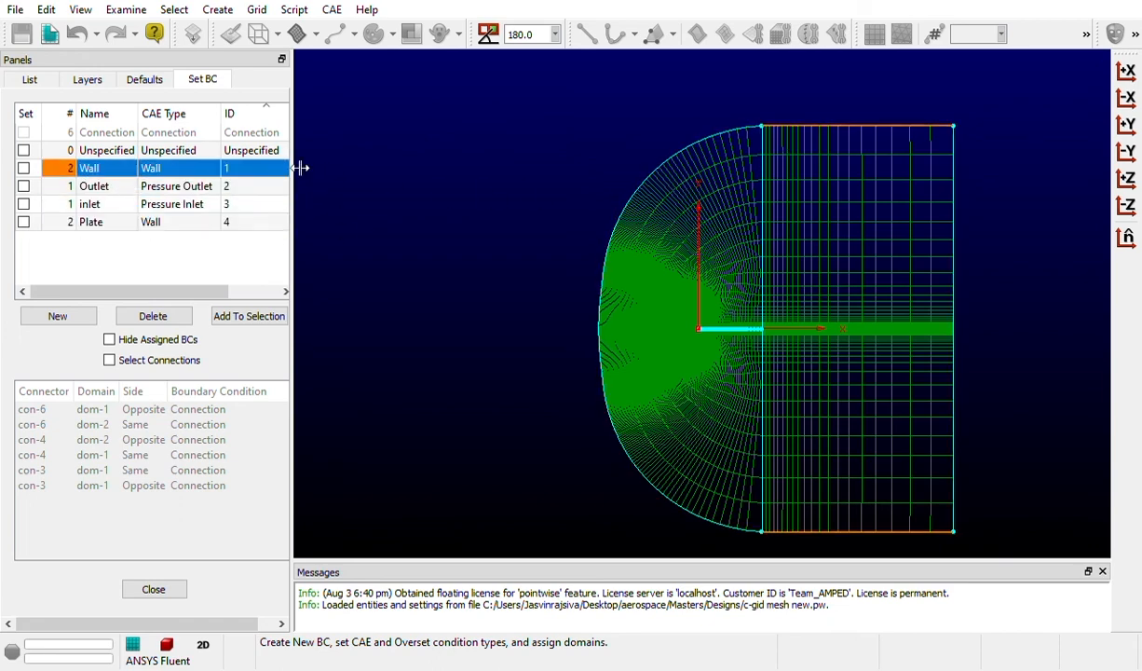
{"action": "left_click", "coordinate": [102, 264]}
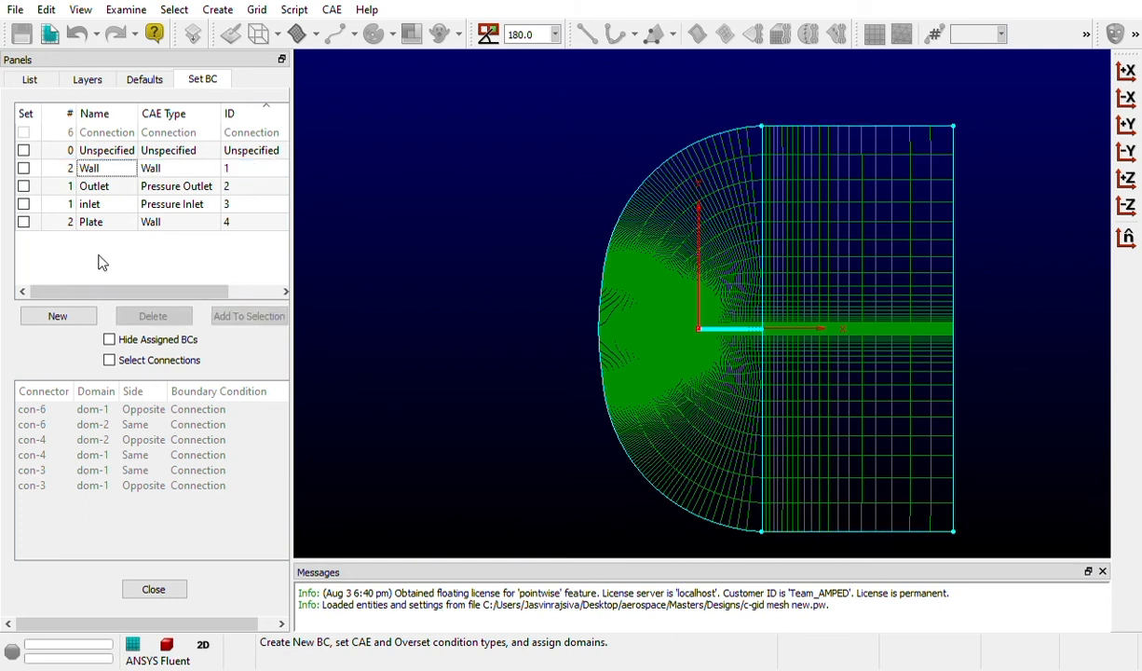
Create a new boundary condition named "wall" with the CAE type Wall
{"action": "left_click", "coordinate": [84, 321]}
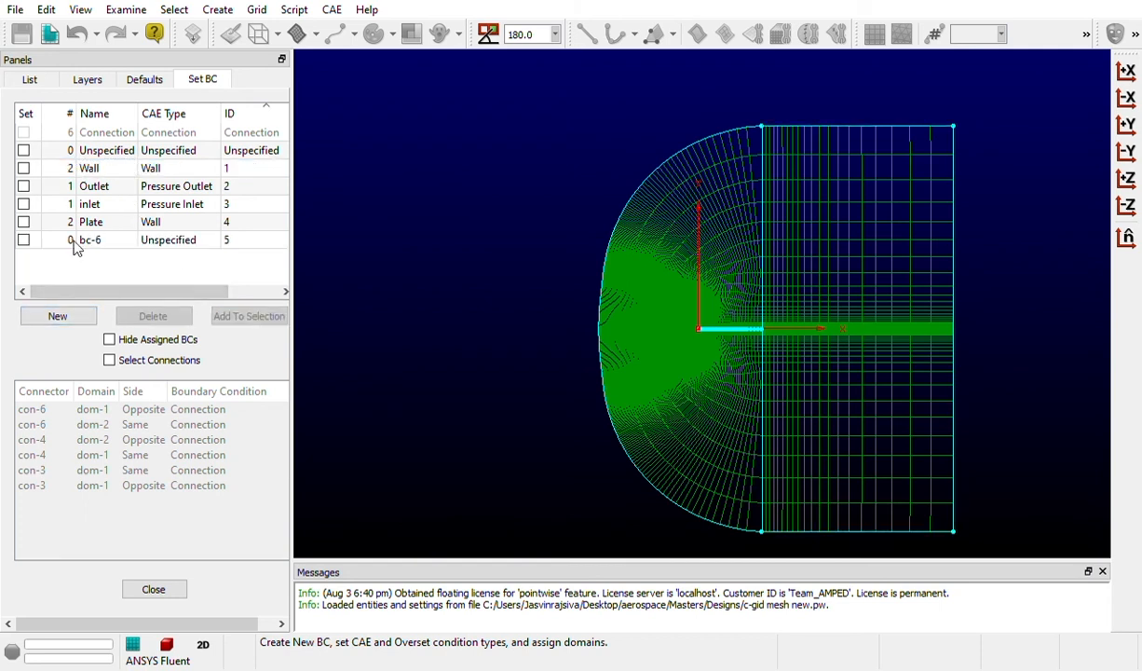
{"action": "double_click", "coordinate": [99, 240]}
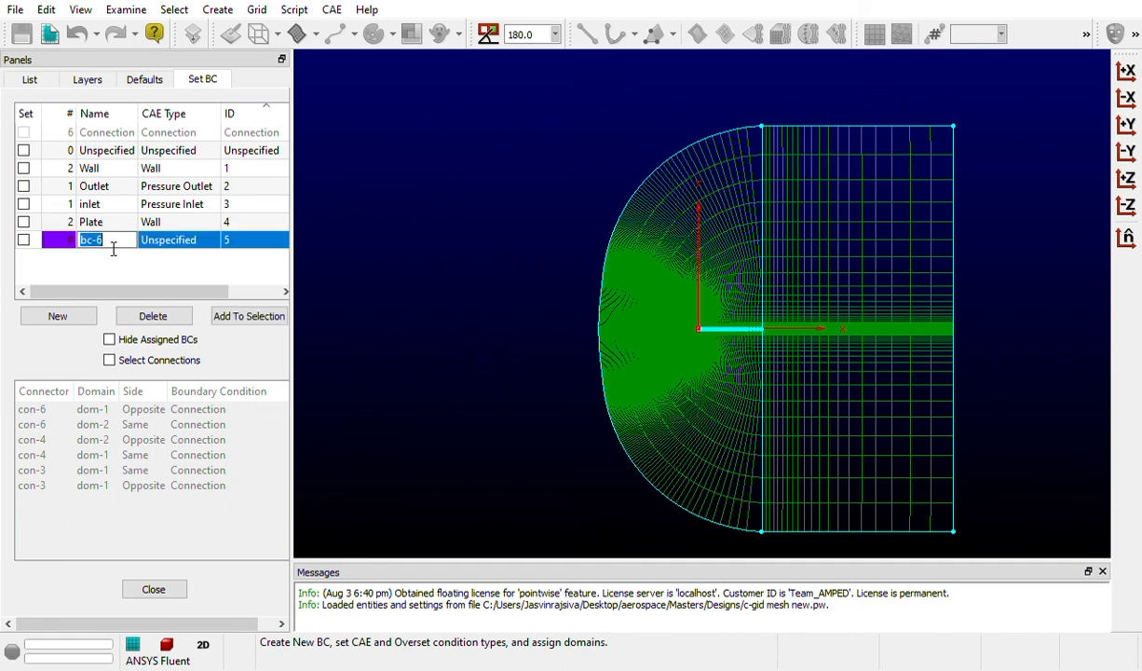
{"action": "type", "text": "wall"}
{"action": "left_click", "coordinate": [130, 259]}
{"action": "left_click", "coordinate": [171, 244]}
{"action": "left_click", "coordinate": [191, 242]}
{"action": "left_click", "coordinate": [191, 239]}
{"action": "left_click", "coordinate": [184, 266]}
{"action": "left_click", "coordinate": [213, 244]}
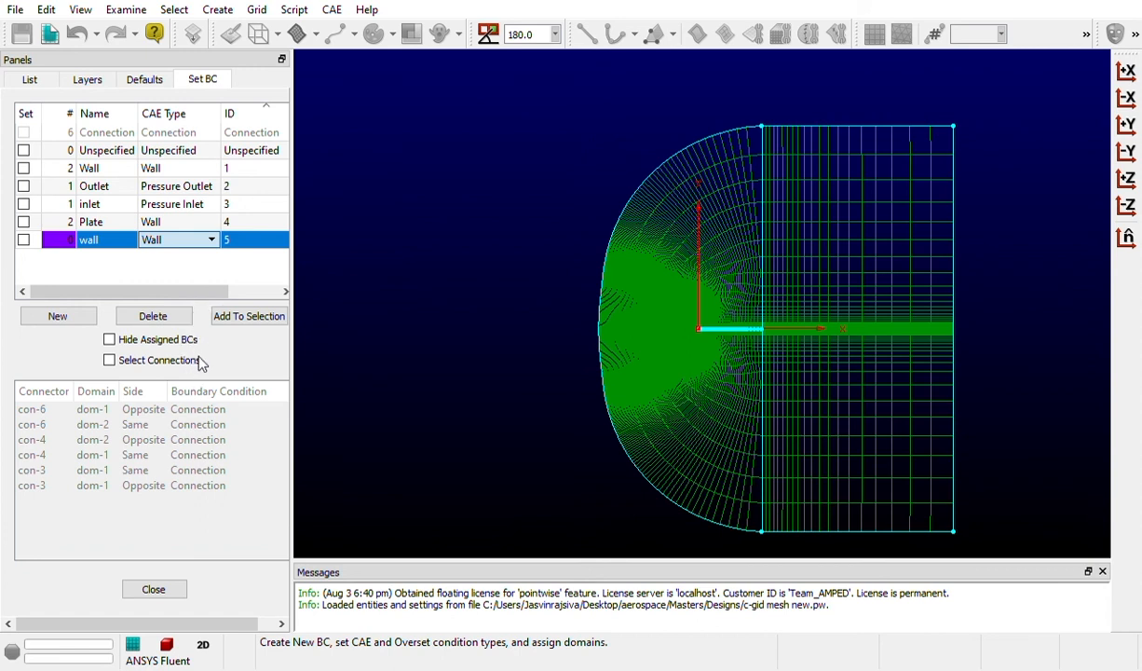
{"action": "left_click", "coordinate": [232, 275]}
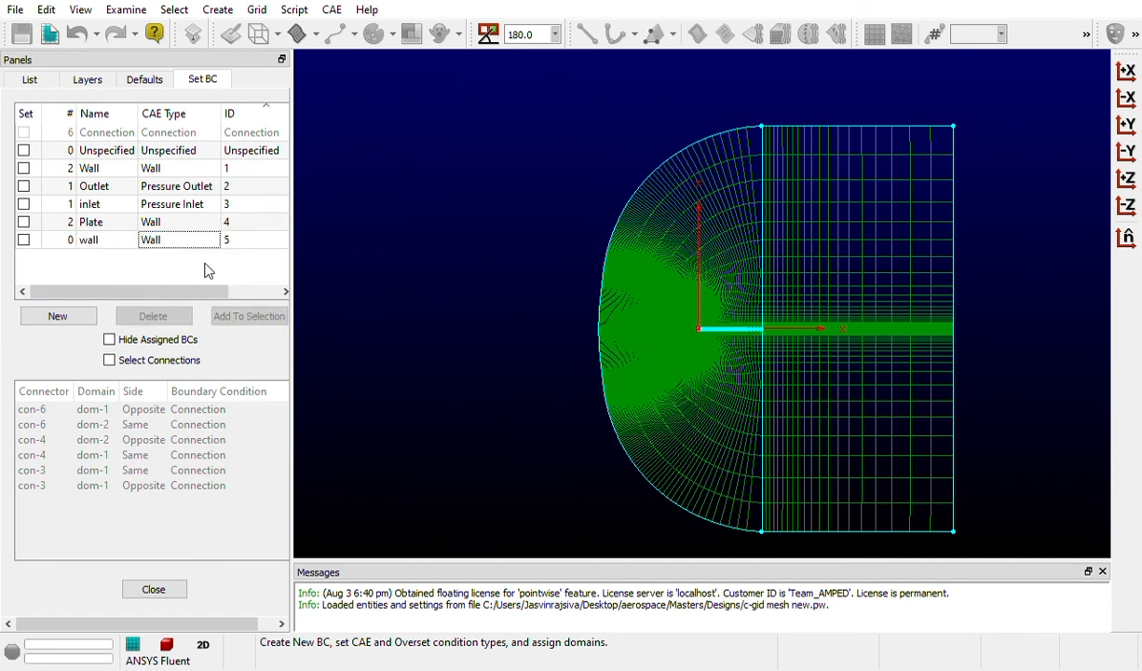
Delete the newly added "wall" boundary condition with ID 5
{"action": "left_click", "coordinate": [120, 247]}
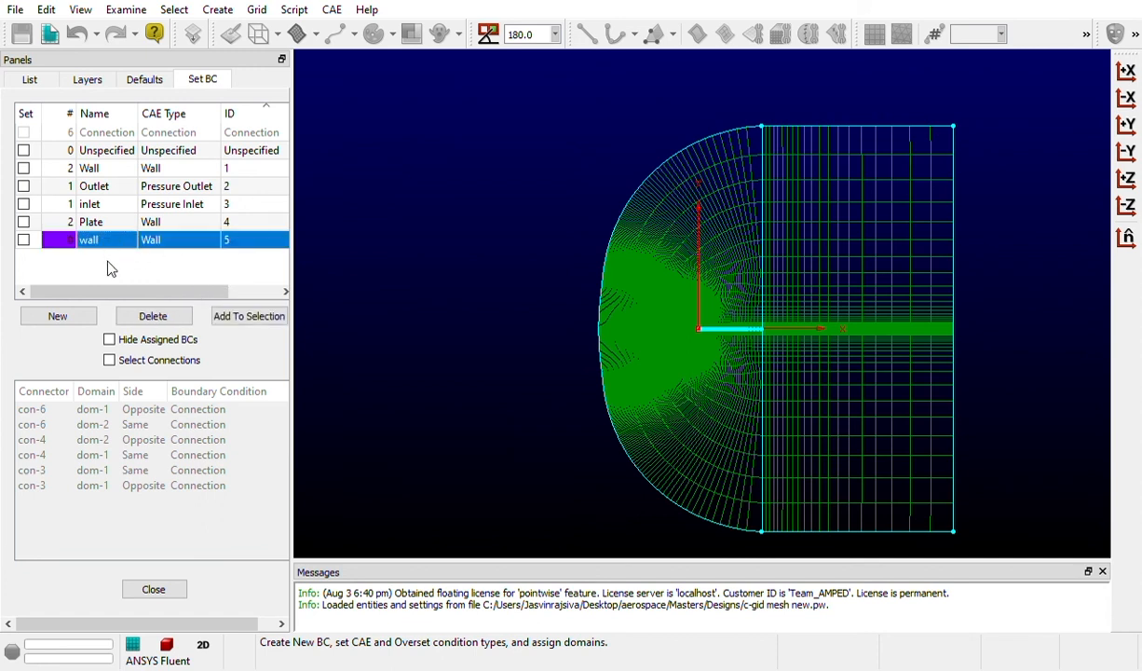
{"action": "left_click", "coordinate": [153, 319]}
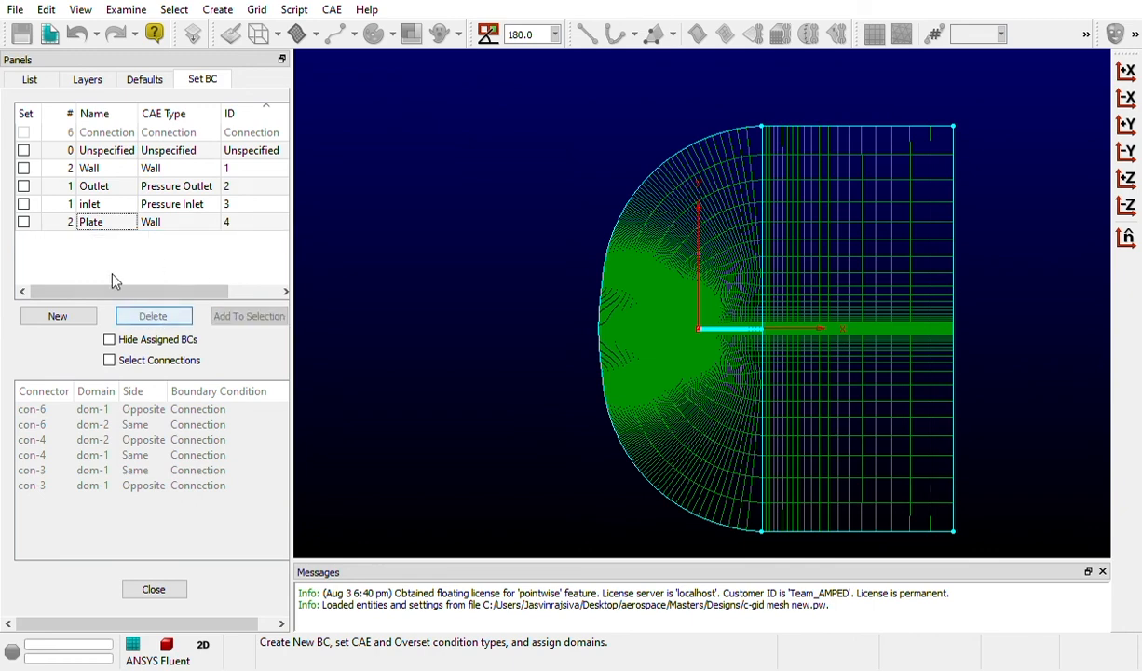
Select the domain's upper and lower horizontal edges, clear their Wall boundary condition and assign Wall to them again
{"action": "left_click", "coordinate": [109, 171]}
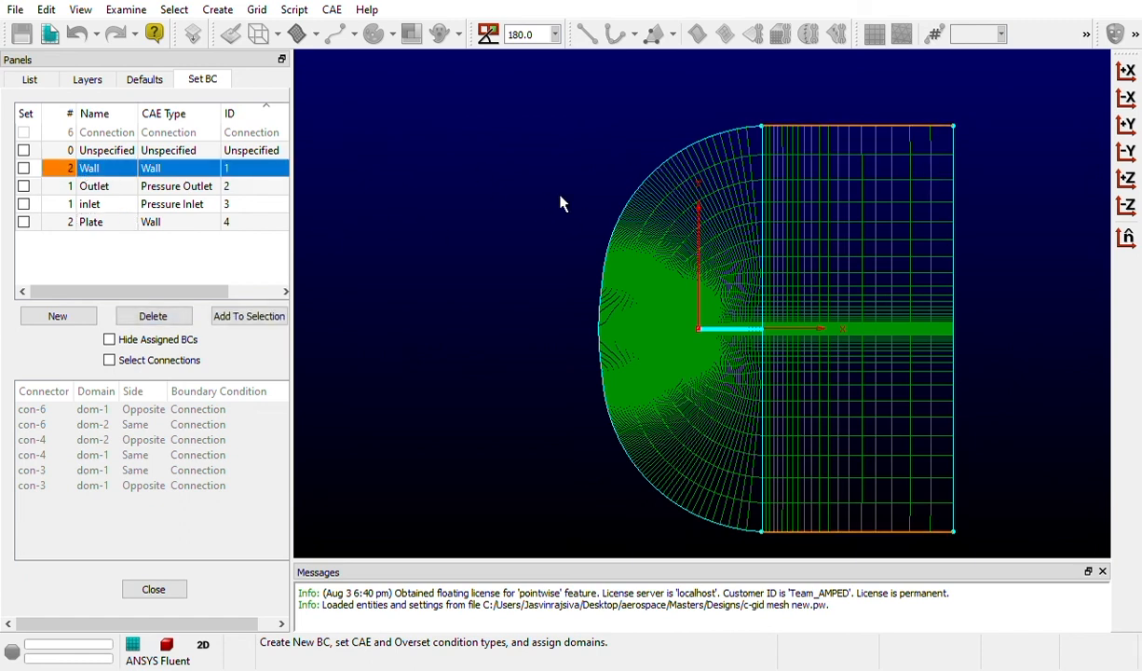
{"action": "left_click", "coordinate": [142, 275]}
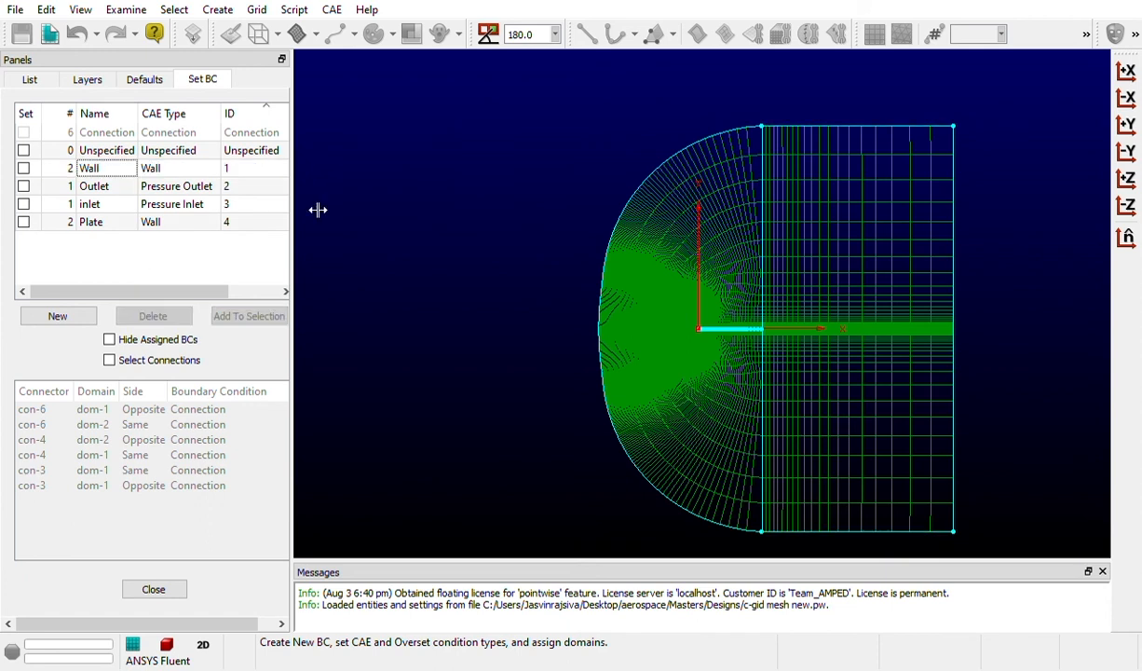
{"action": "left_click", "coordinate": [831, 130]}
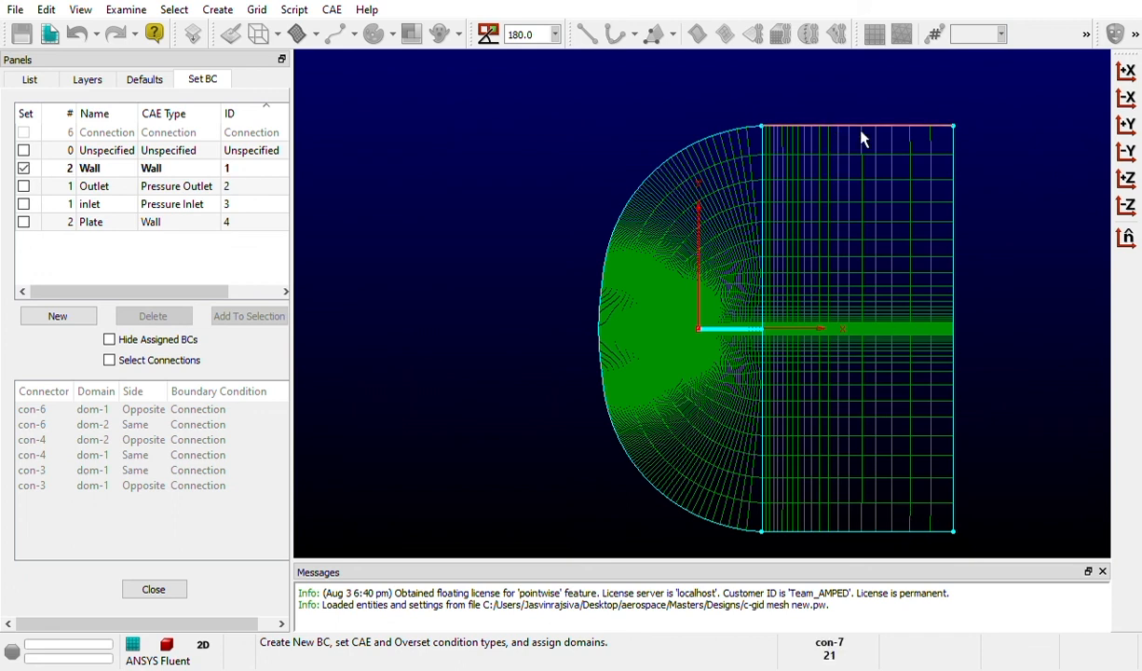
{"action": "left_click", "coordinate": [893, 545]}
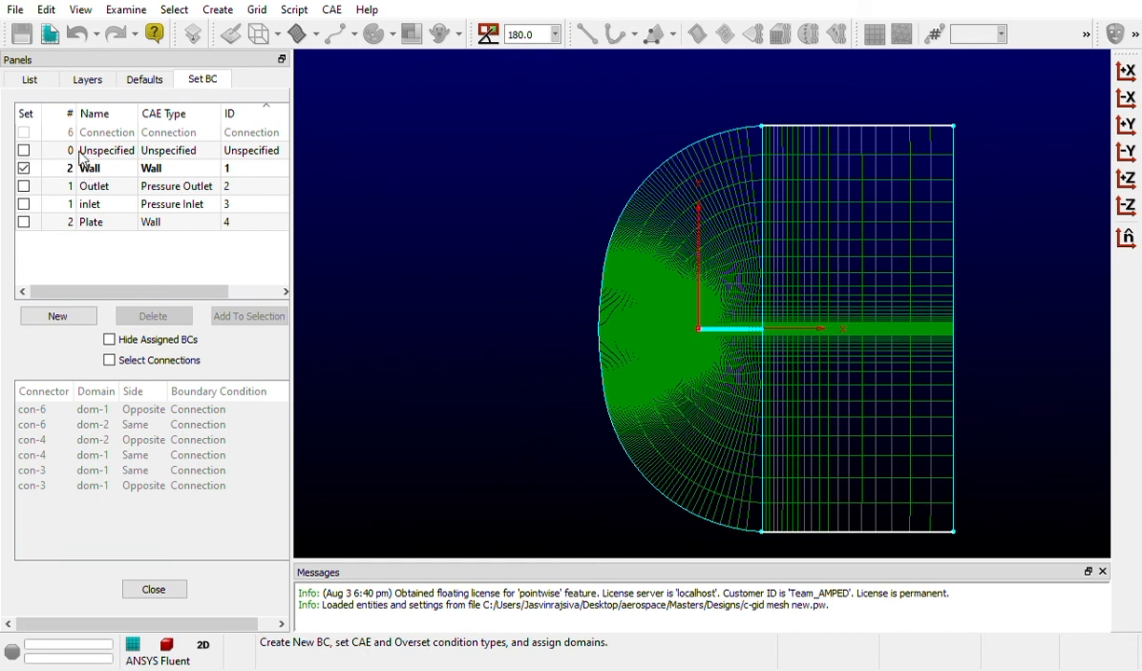
{"action": "left_click", "coordinate": [24, 169]}
{"action": "left_click", "coordinate": [25, 168]}
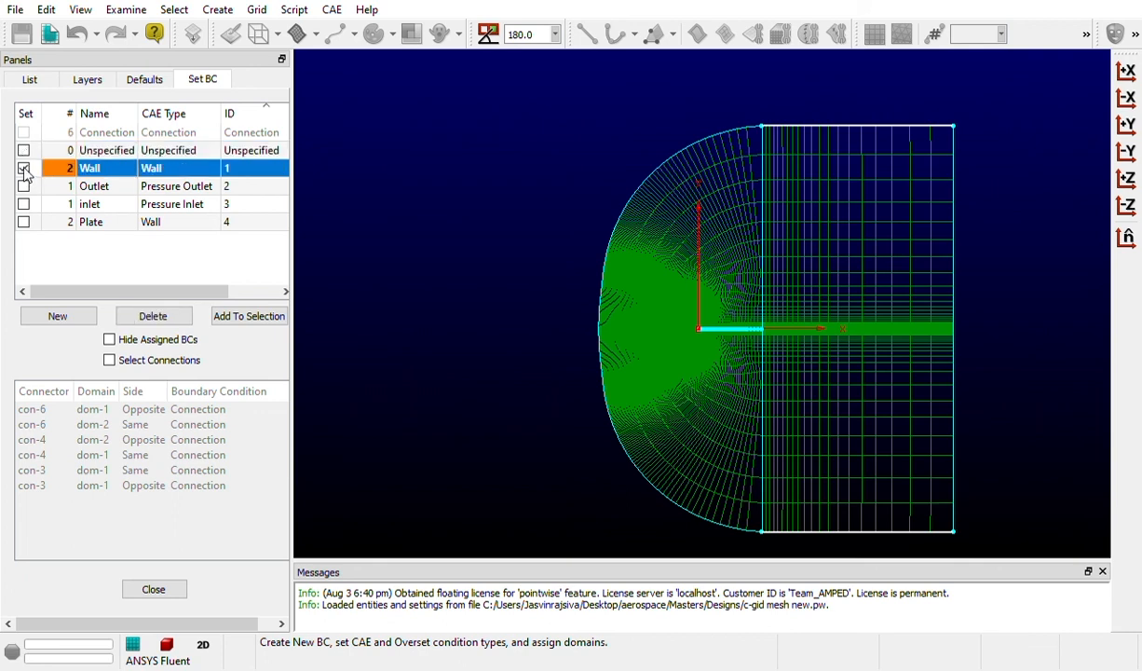
{"action": "left_click", "coordinate": [24, 169]}
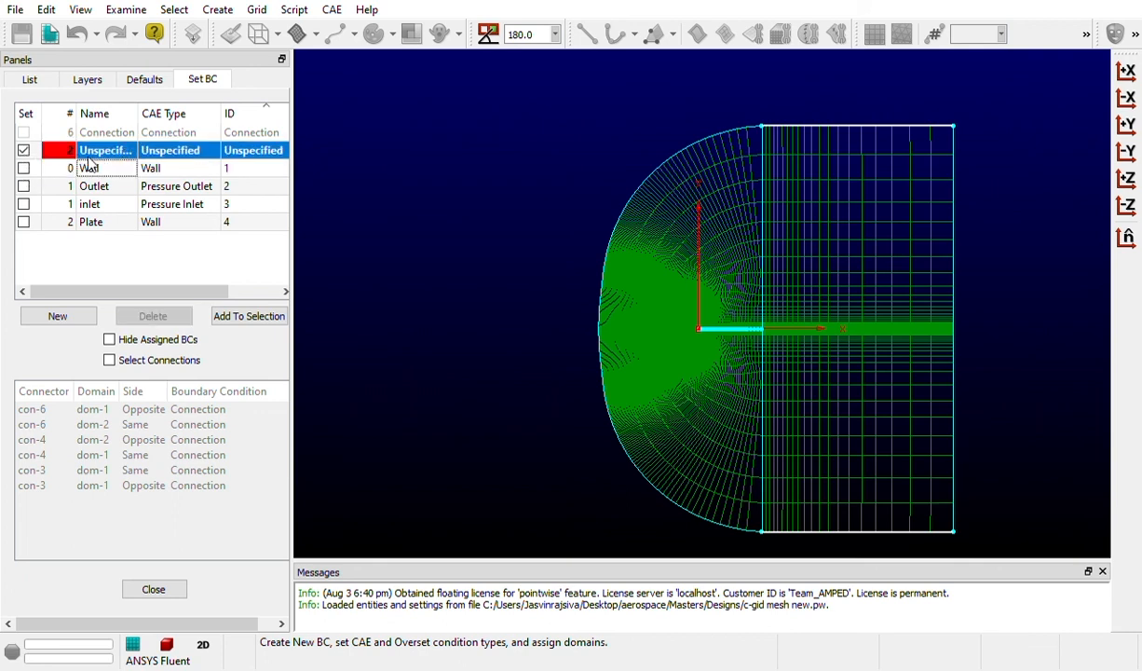
{"action": "left_click", "coordinate": [24, 170]}
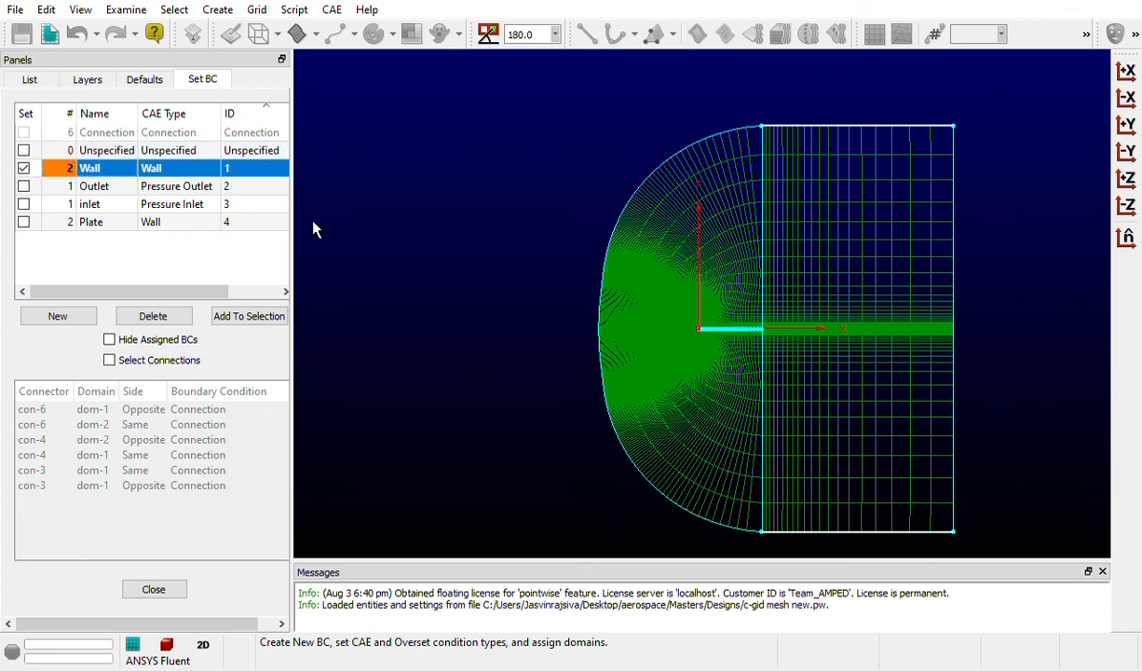
{"action": "left_click", "coordinate": [397, 244]}
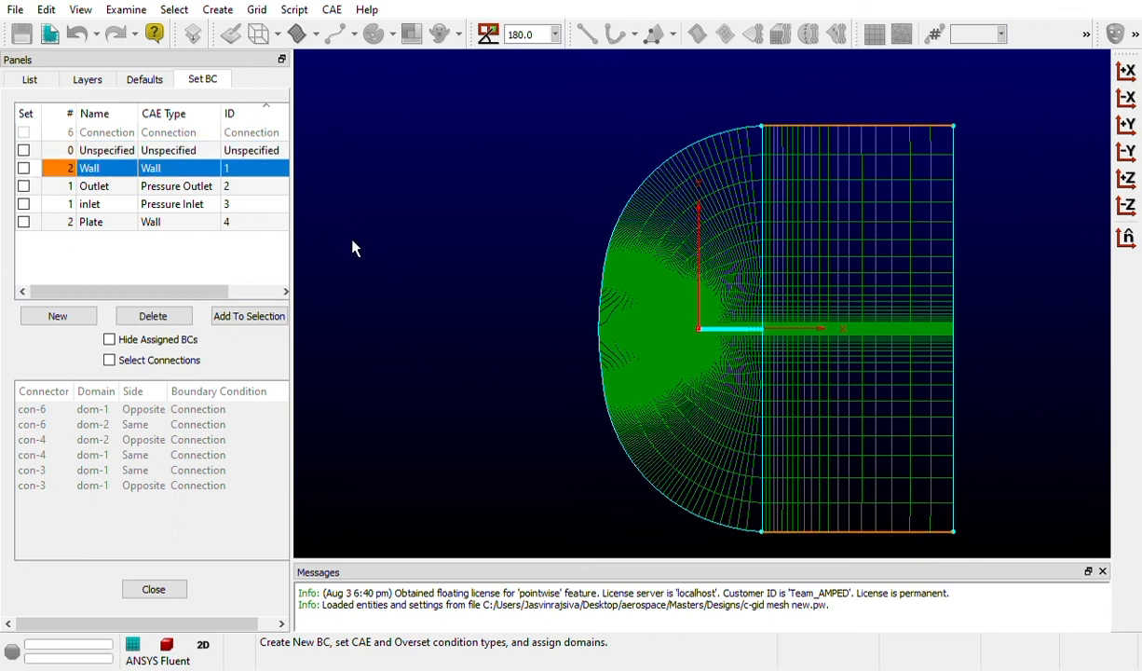
Check which boundary conditions are assigned to the domain's far vertical edge behind the airfoil and to the curved front edge
{"action": "left_click", "coordinate": [959, 286]}
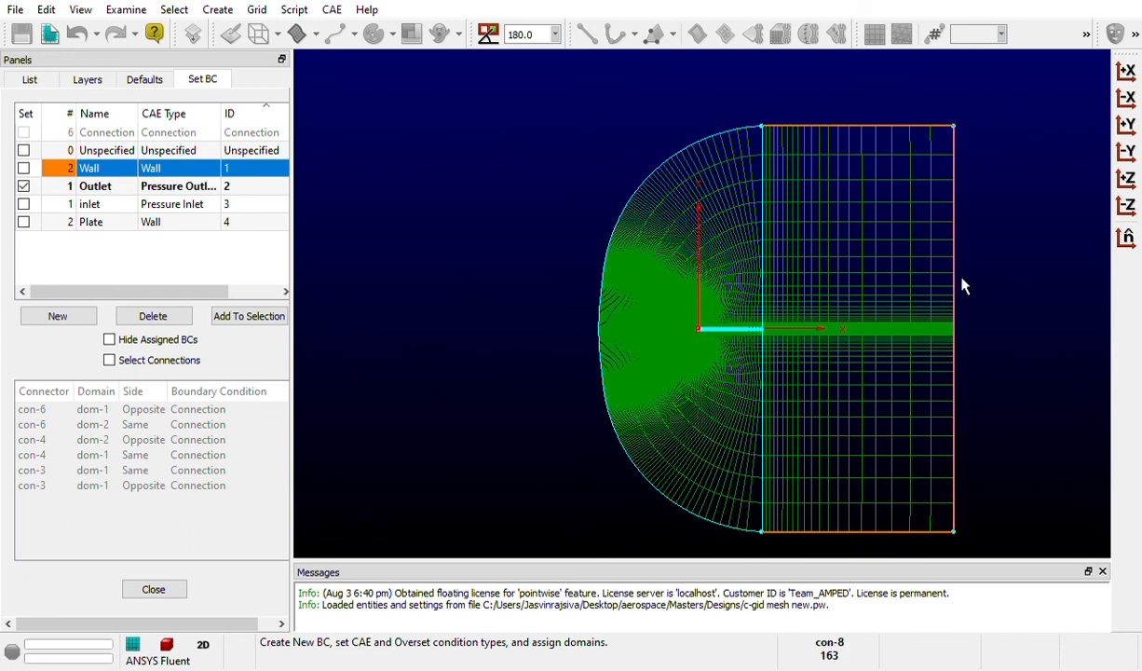
{"action": "left_click", "coordinate": [964, 288]}
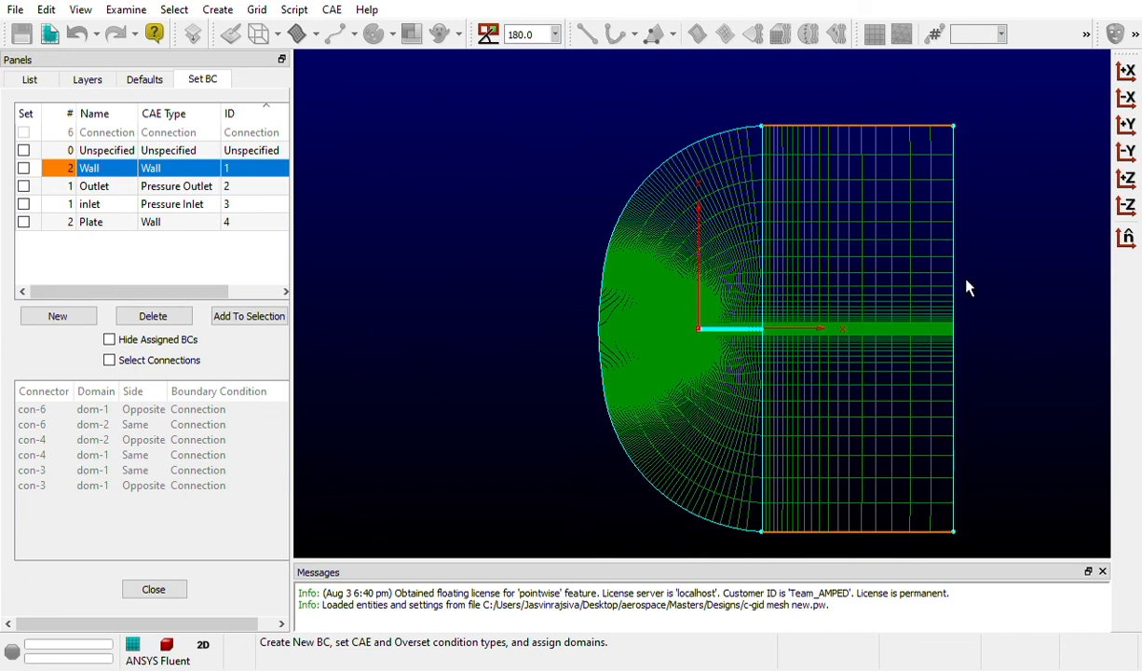
{"action": "left_click", "coordinate": [963, 287]}
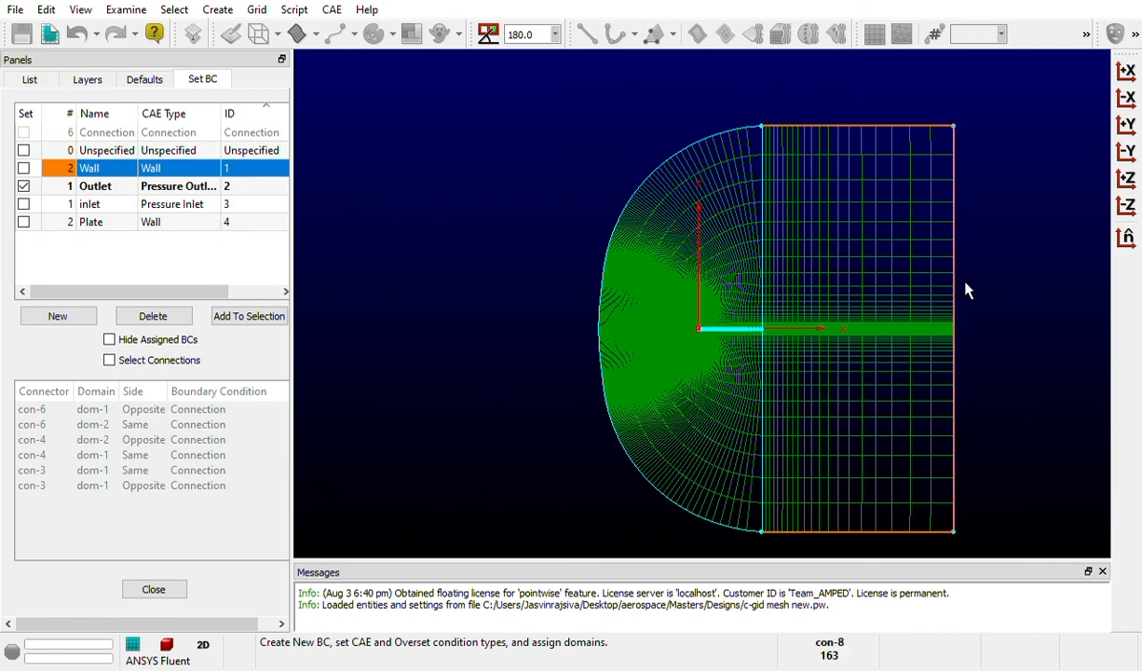
{"action": "left_click", "coordinate": [115, 272]}
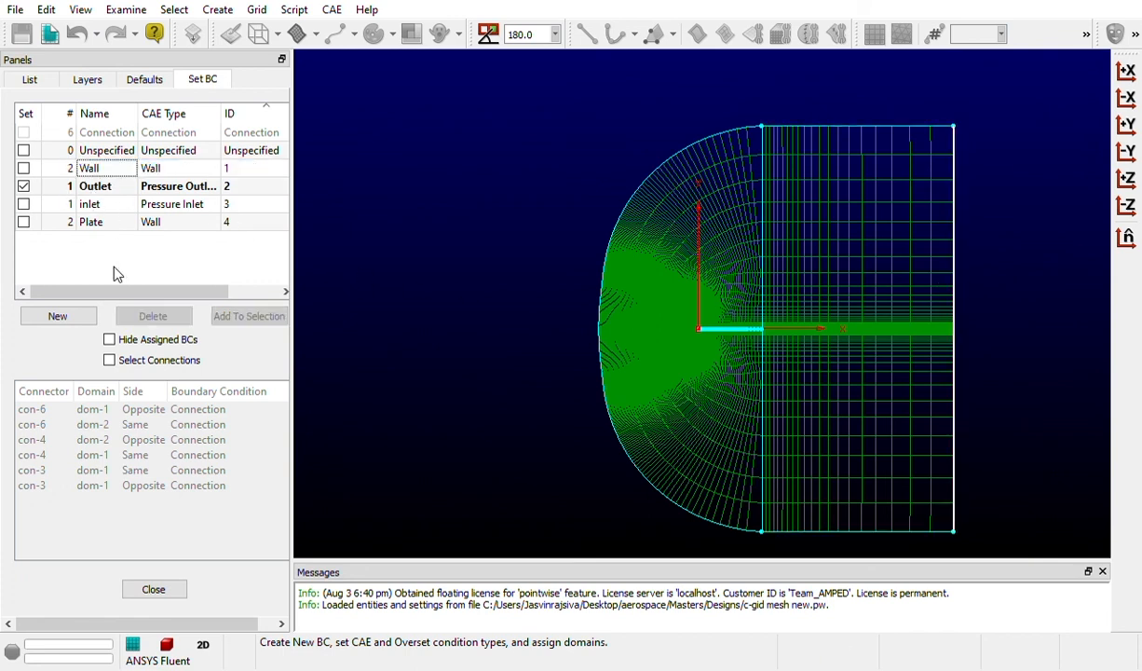
{"action": "left_click", "coordinate": [615, 262]}
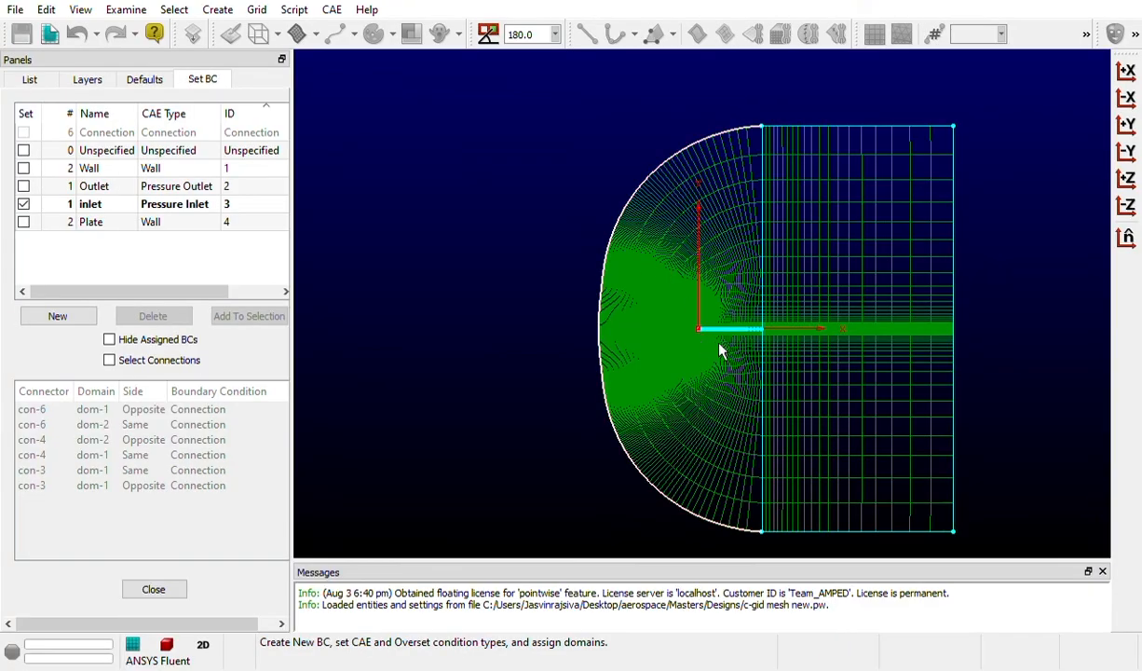
Select the airfoil's surface connectors and check which boundary condition is assigned to them
{"action": "scroll", "coordinate": [720, 351], "scroll_direction": "up", "scroll_amount": 8}
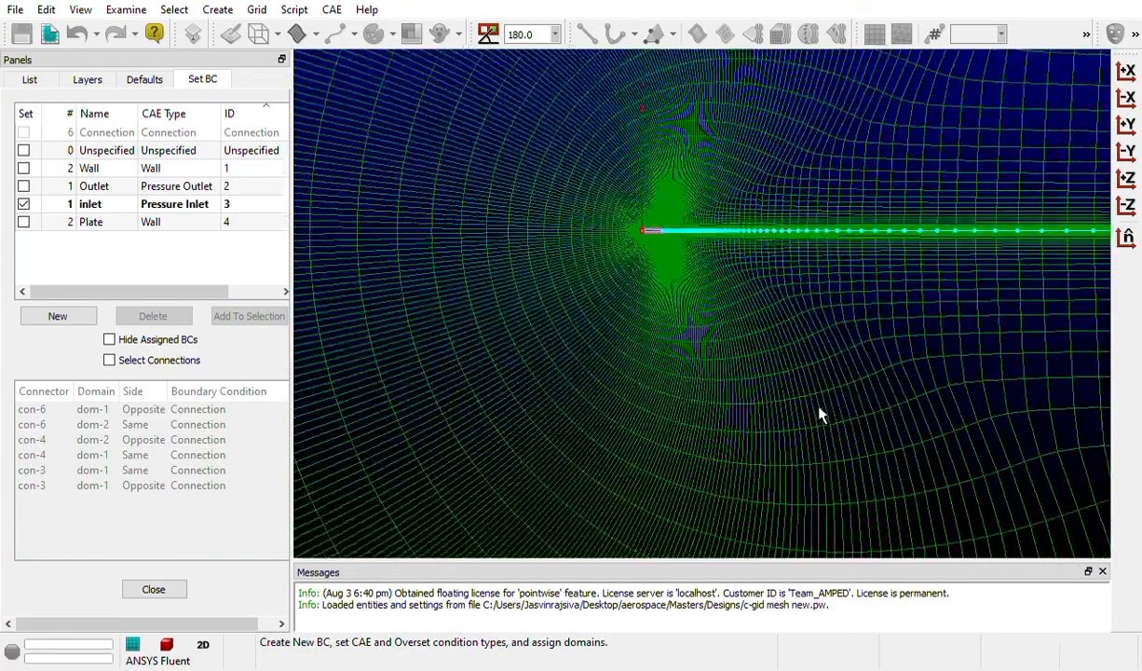
{"action": "scroll", "coordinate": [671, 214], "scroll_direction": "down", "scroll_amount": 8}
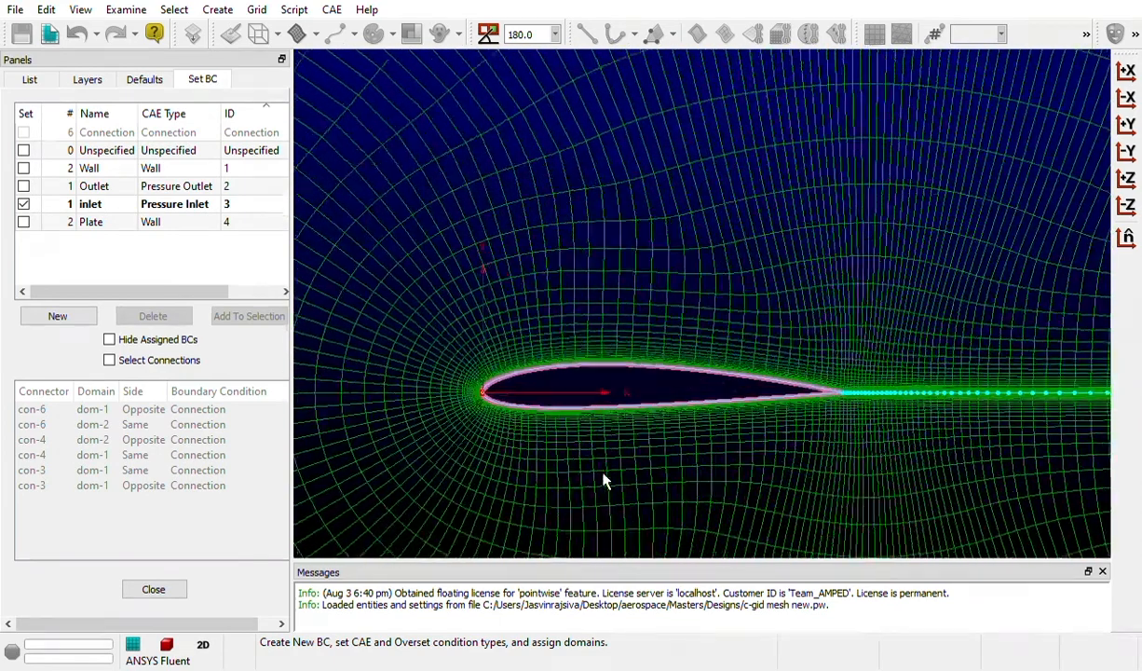
{"action": "scroll", "coordinate": [602, 456], "scroll_direction": "up", "scroll_amount": 2}
{"action": "left_click", "coordinate": [605, 339]}
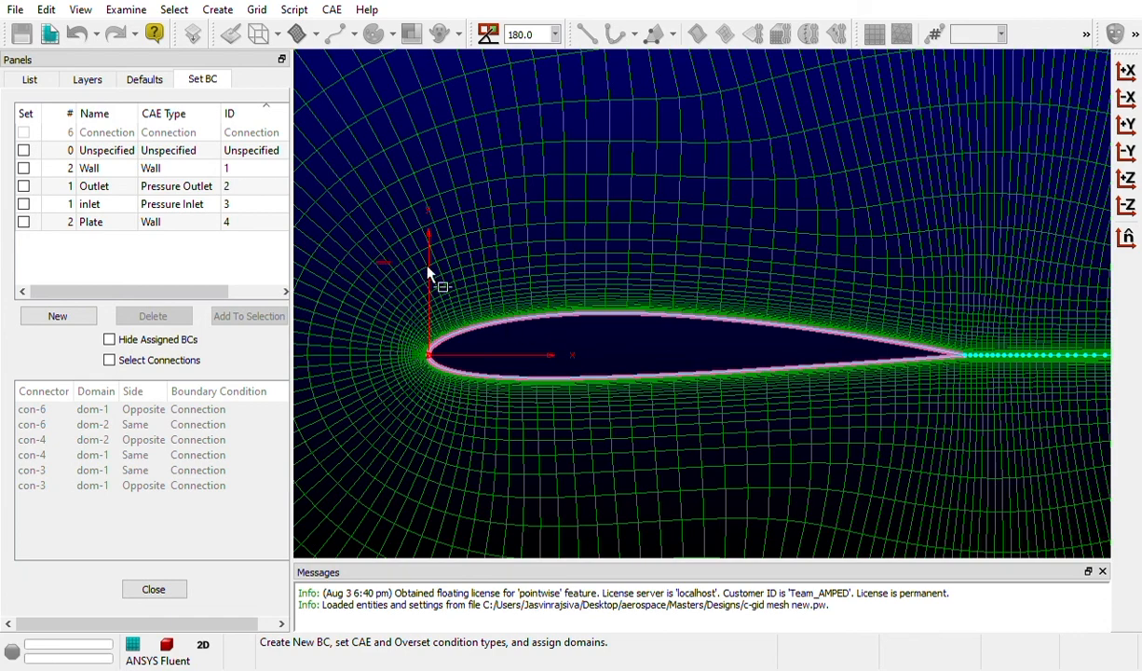
{"action": "left_click_drag", "start_coordinate": [428, 272], "coordinate": [933, 473]}
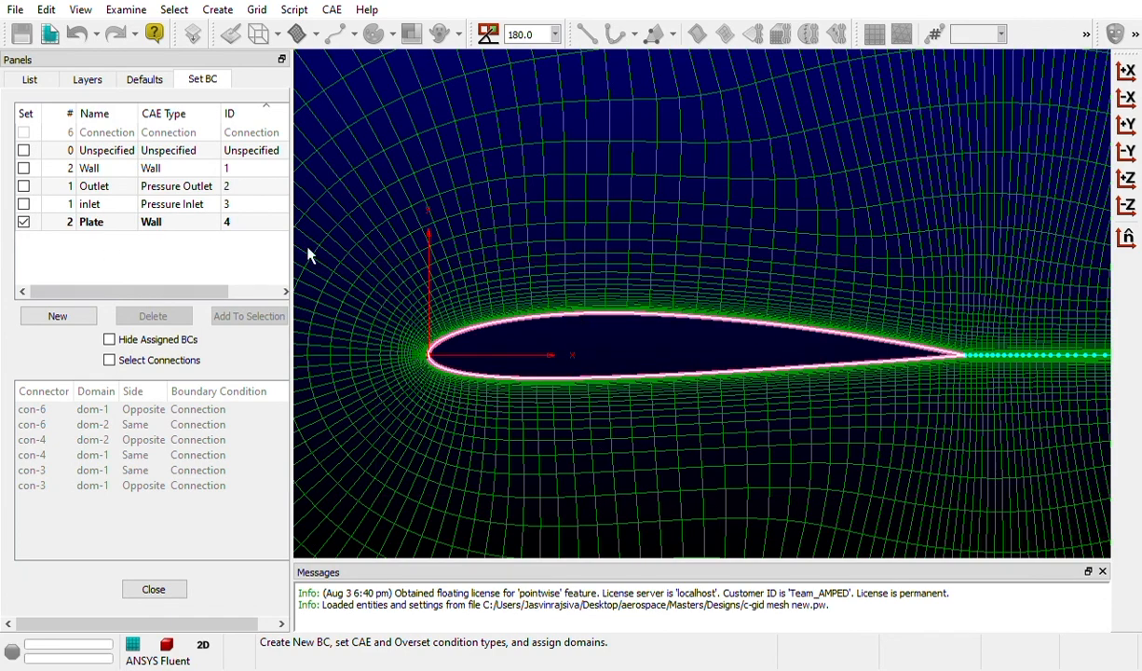
{"action": "left_click", "coordinate": [620, 347]}
Finish the boundary condition setup and close the boundary condition settings
{"action": "scroll", "coordinate": [827, 349], "scroll_direction": "down", "scroll_amount": 5}
{"action": "scroll", "coordinate": [1101, 342], "scroll_direction": "down", "scroll_amount": 7}
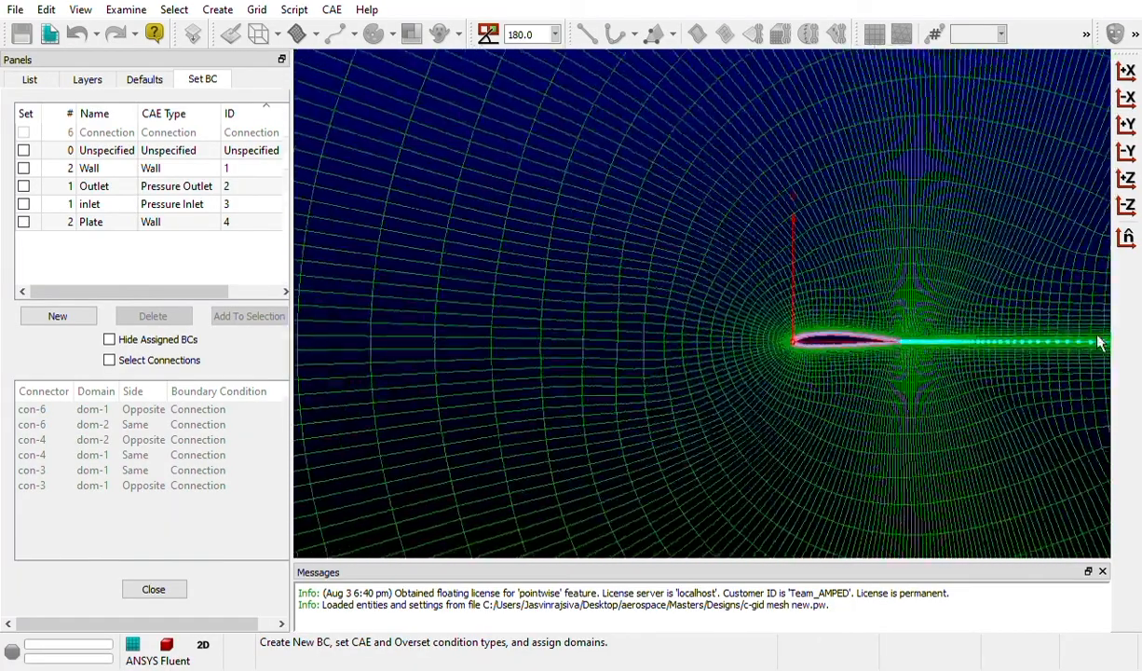
{"action": "scroll", "coordinate": [332, 336], "scroll_direction": "down", "scroll_amount": 6}
{"action": "scroll", "coordinate": [1034, 308], "scroll_direction": "down", "scroll_amount": 6}
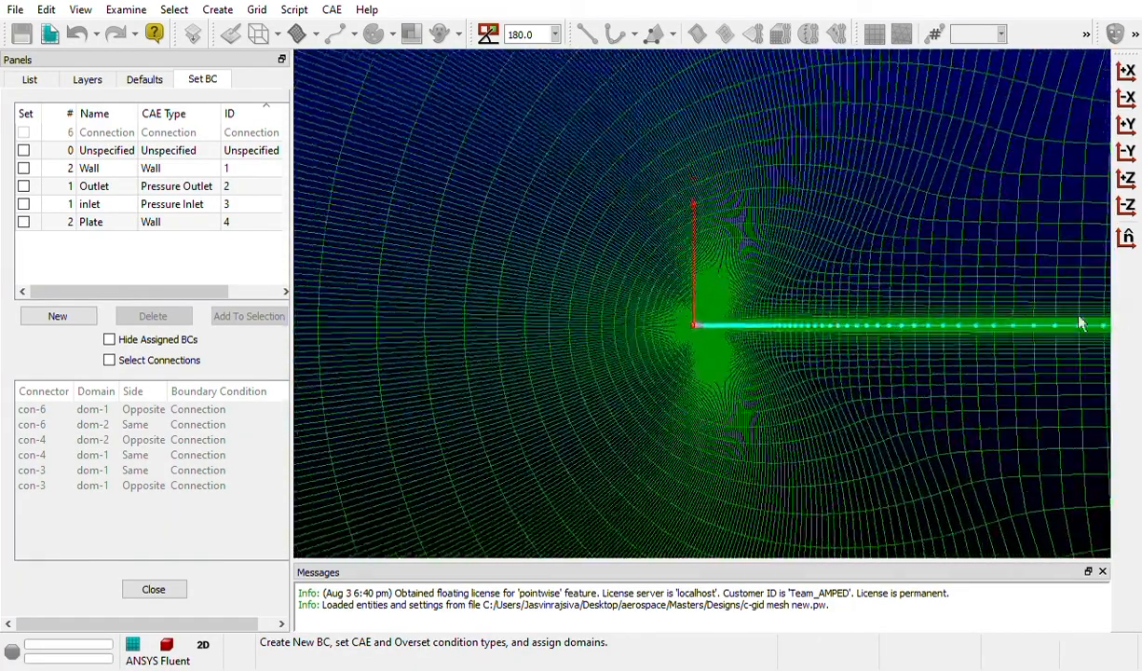
{"action": "scroll", "coordinate": [513, 315], "scroll_direction": "down", "scroll_amount": 2}
{"action": "scroll", "coordinate": [514, 321], "scroll_direction": "down", "scroll_amount": 2}
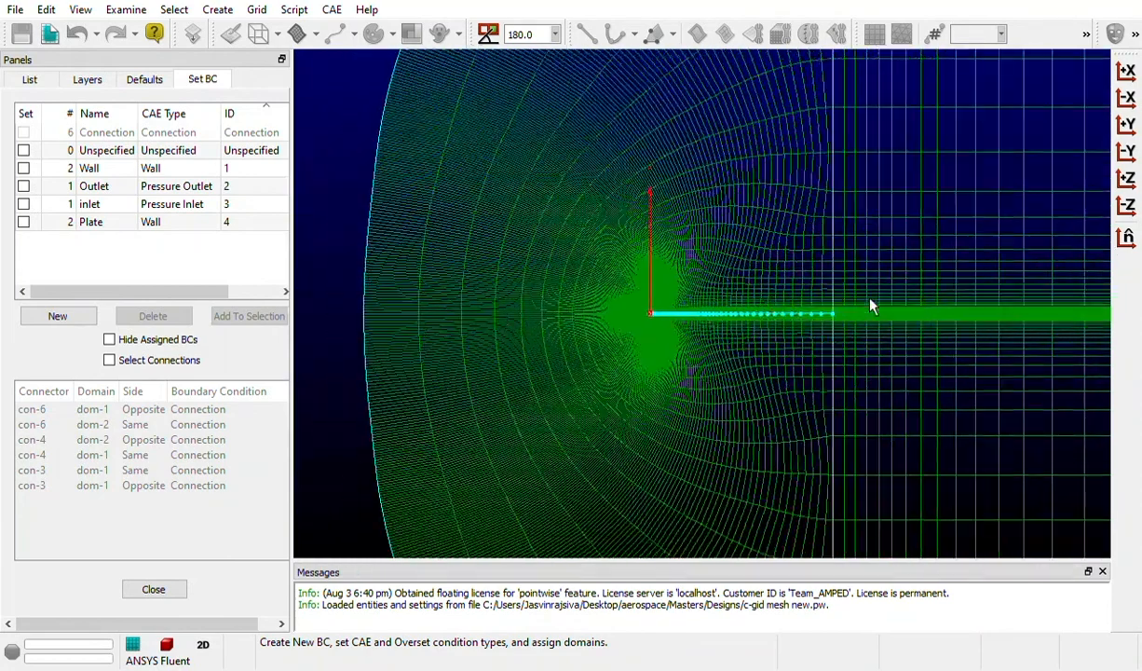
{"action": "scroll", "coordinate": [791, 308], "scroll_direction": "down", "scroll_amount": 4}
{"action": "scroll", "coordinate": [969, 270], "scroll_direction": "down", "scroll_amount": 3}
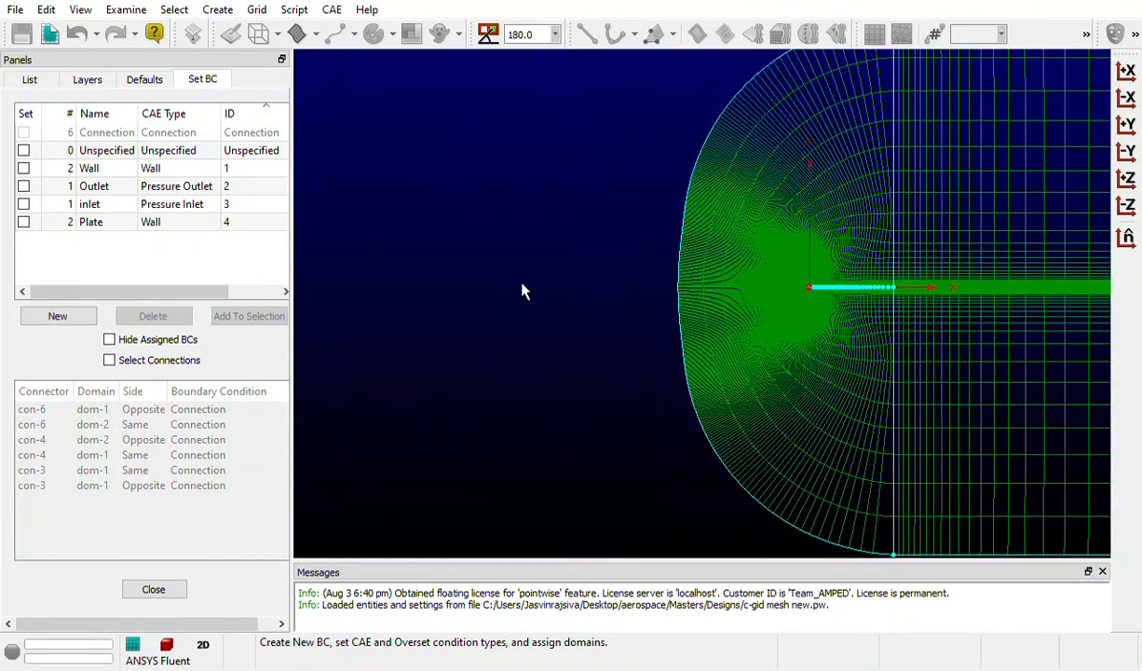
{"action": "scroll", "coordinate": [422, 293], "scroll_direction": "down", "scroll_amount": 2}
{"action": "scroll", "coordinate": [1039, 236], "scroll_direction": "up", "scroll_amount": 2}
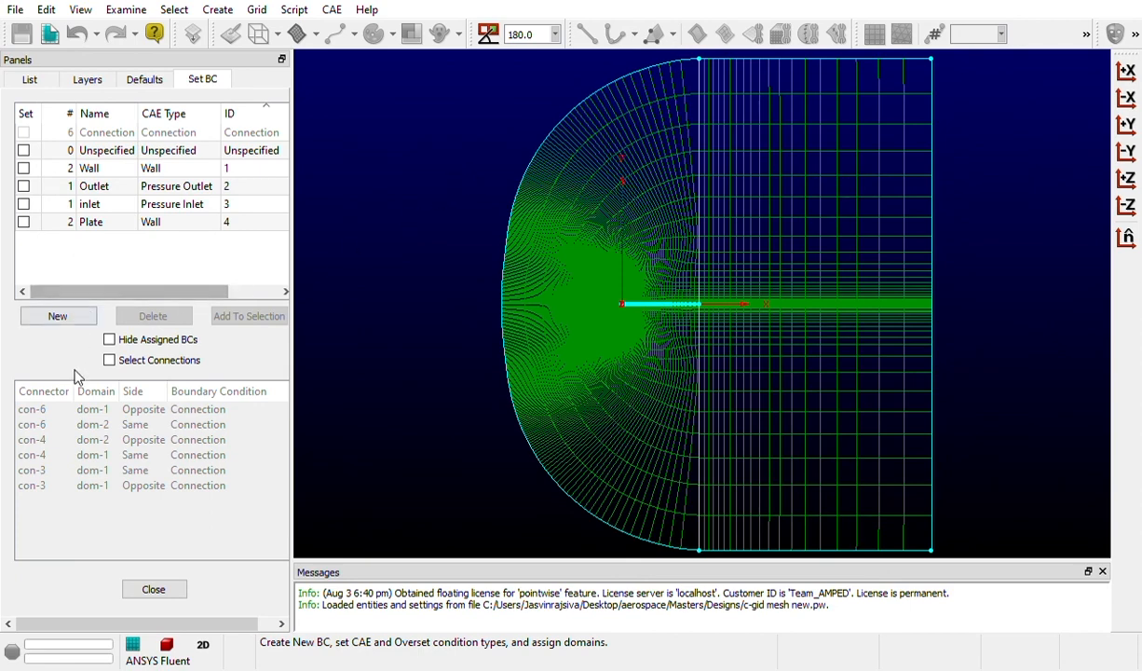
{"action": "left_click", "coordinate": [153, 587]}
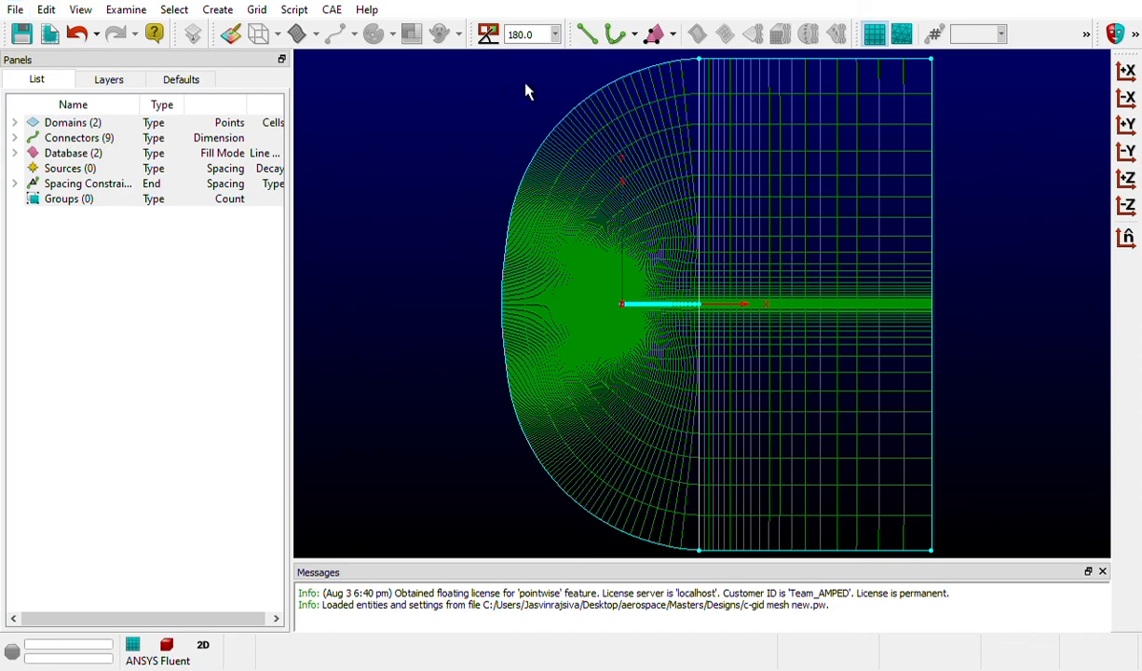
{"action": "left_click_drag", "start_coordinate": [490, 66], "coordinate": [752, 63]}
{"action": "left_click_drag", "start_coordinate": [503, 62], "coordinate": [980, 559]}
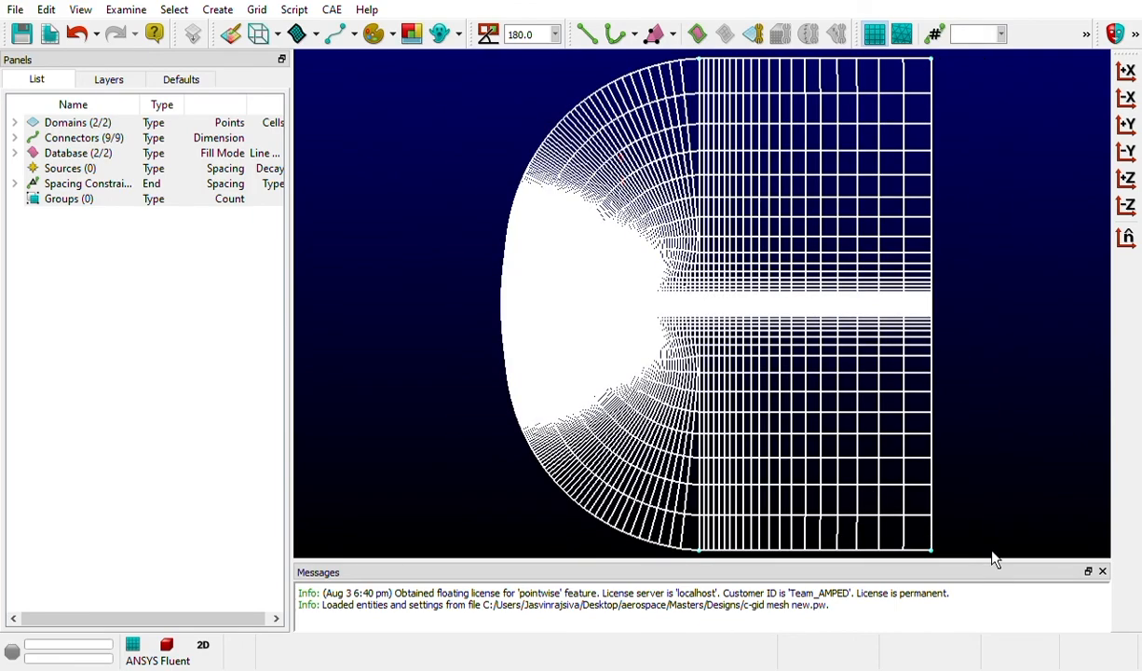
{"action": "left_click", "coordinate": [1032, 360]}
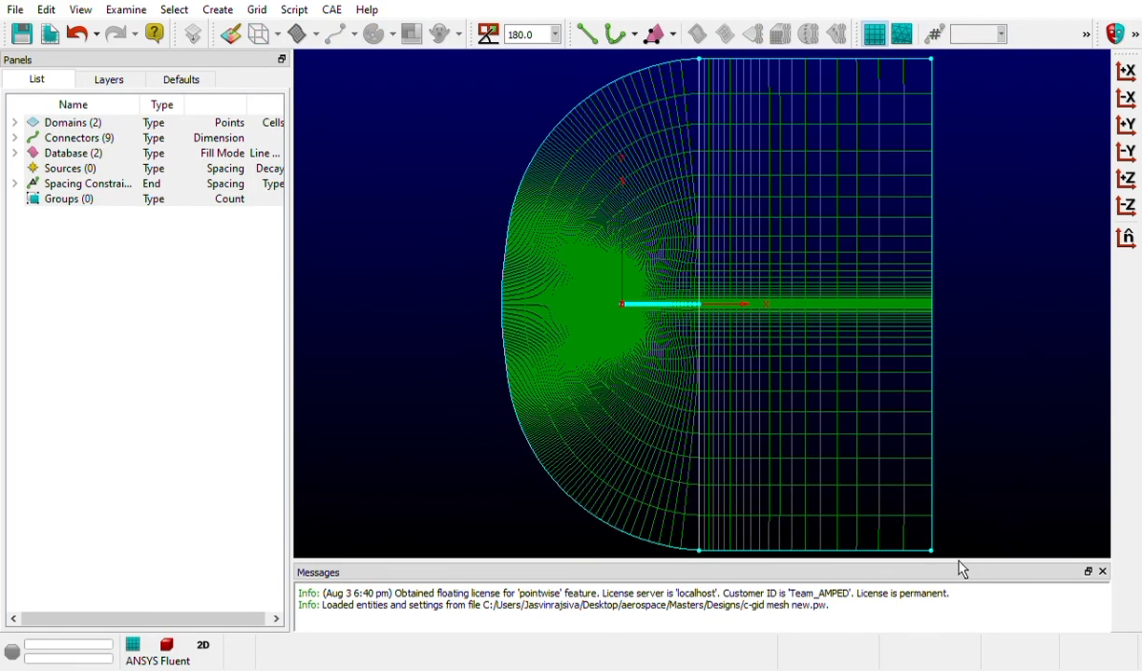
Select the entire C-grid mesh, export it as the CAE file "C-grid mesh new.cas" in the Designs folder and clear the selection
{"action": "left_click_drag", "start_coordinate": [950, 556], "coordinate": [468, 46]}
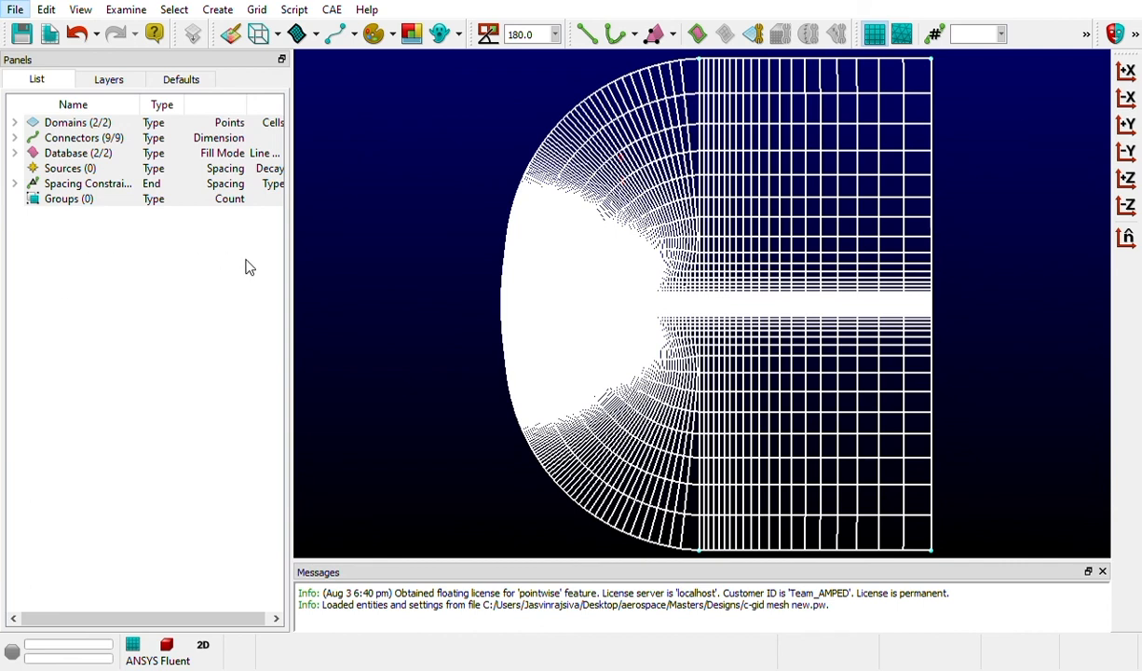
{"action": "left_click", "coordinate": [272, 303]}
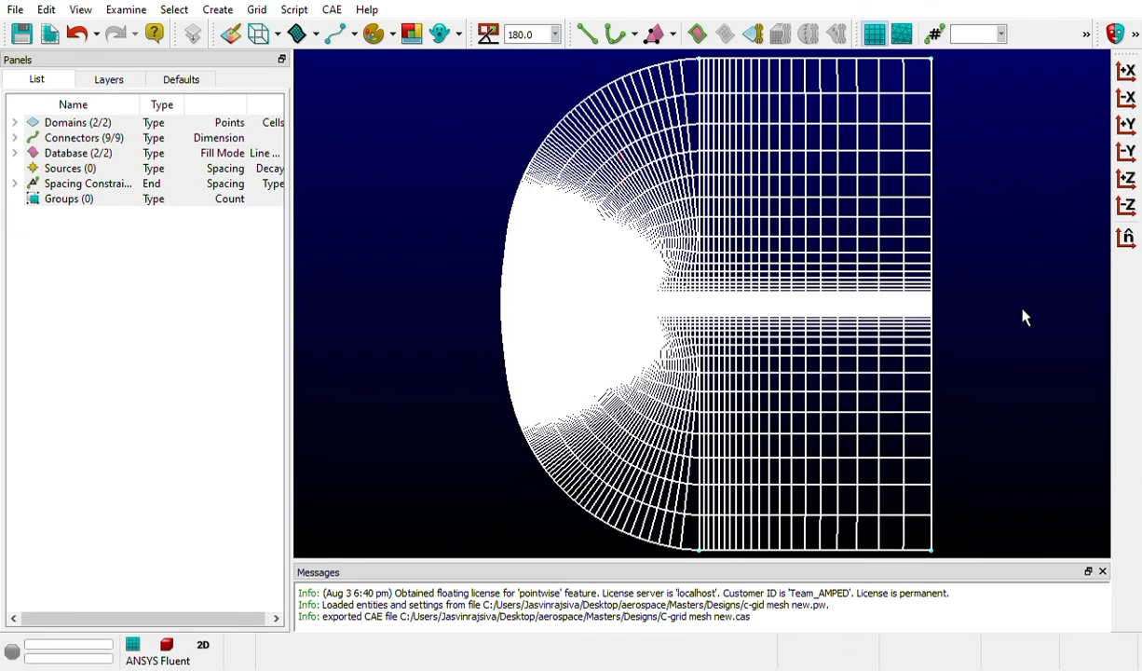
{"action": "left_click", "coordinate": [992, 292]}
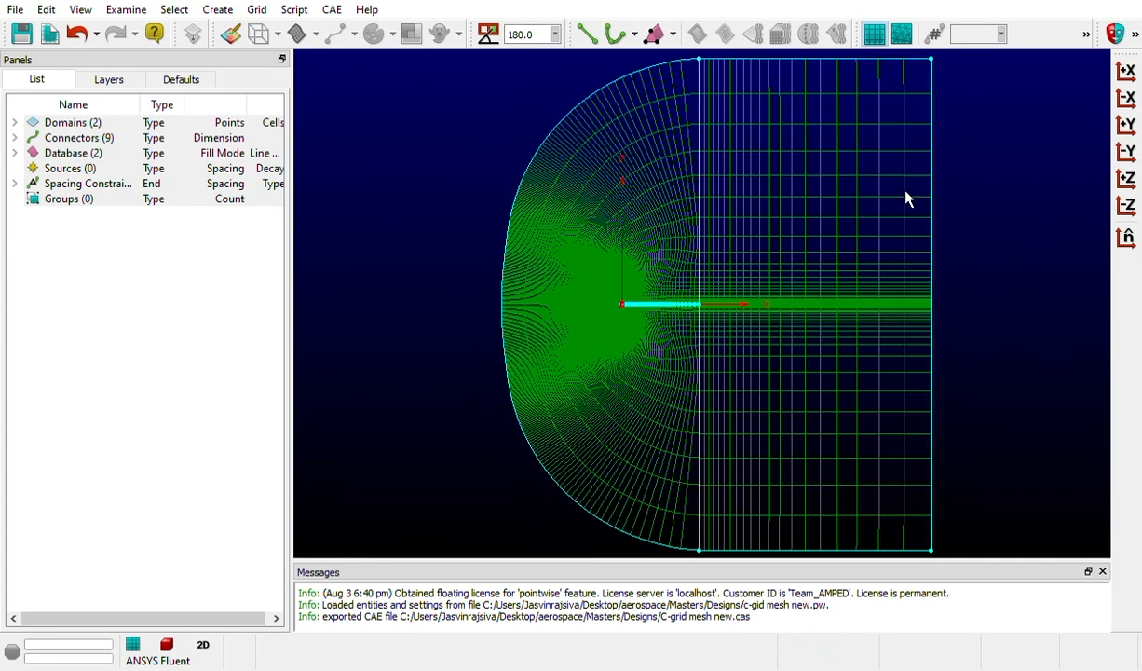